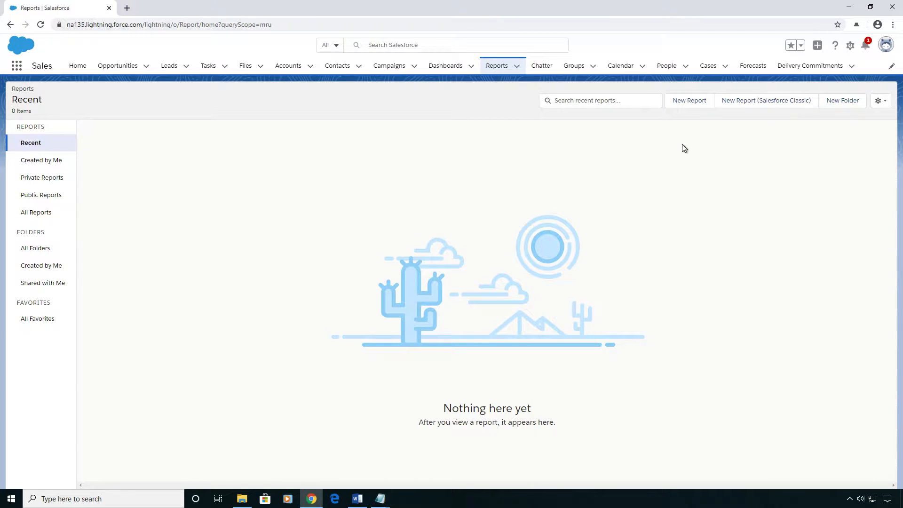
- Start a new report using the Opportunities report type
left_click(686, 101)
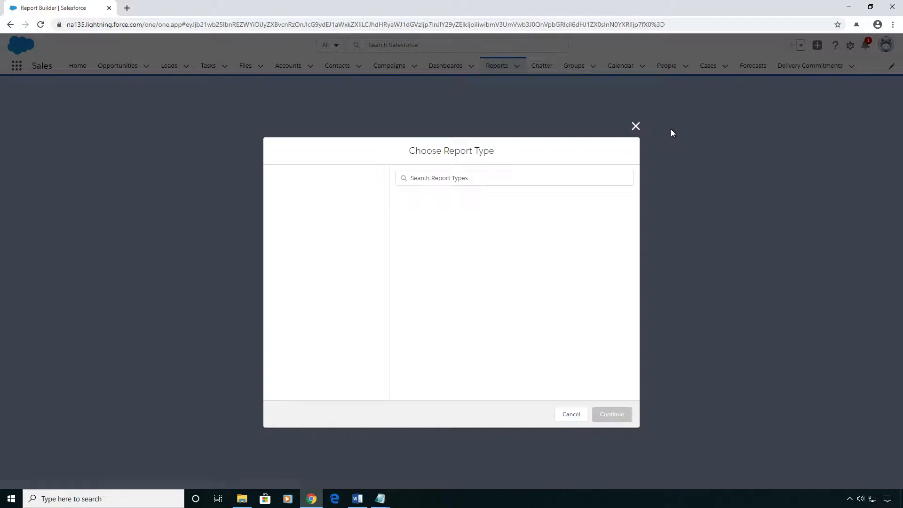
left_click(636, 126)
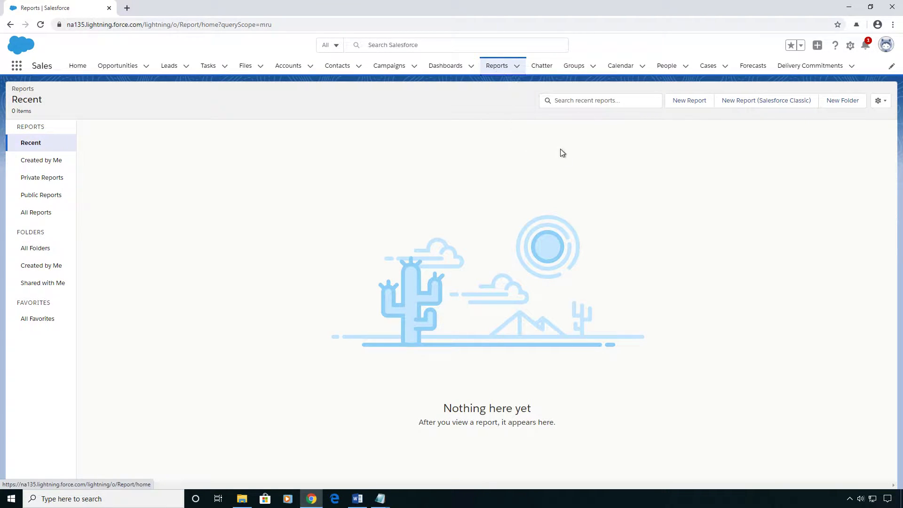
left_click(688, 104)
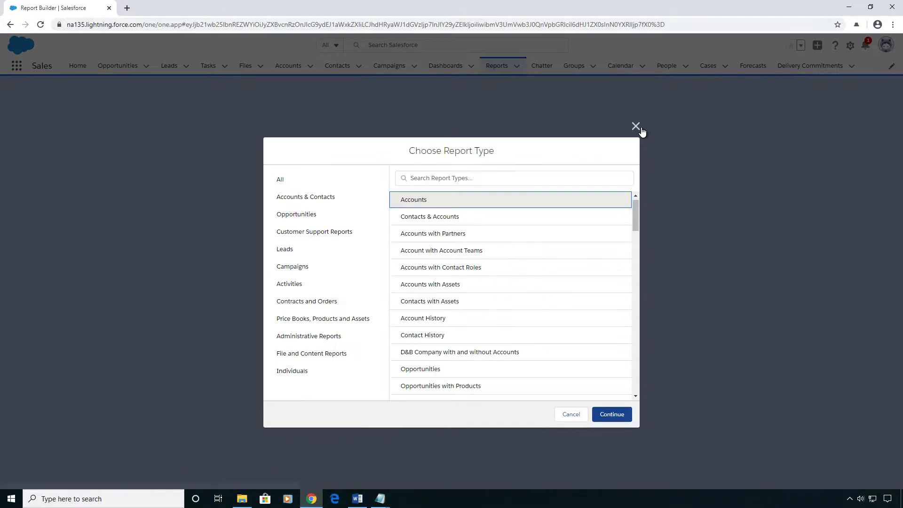
left_click(460, 179)
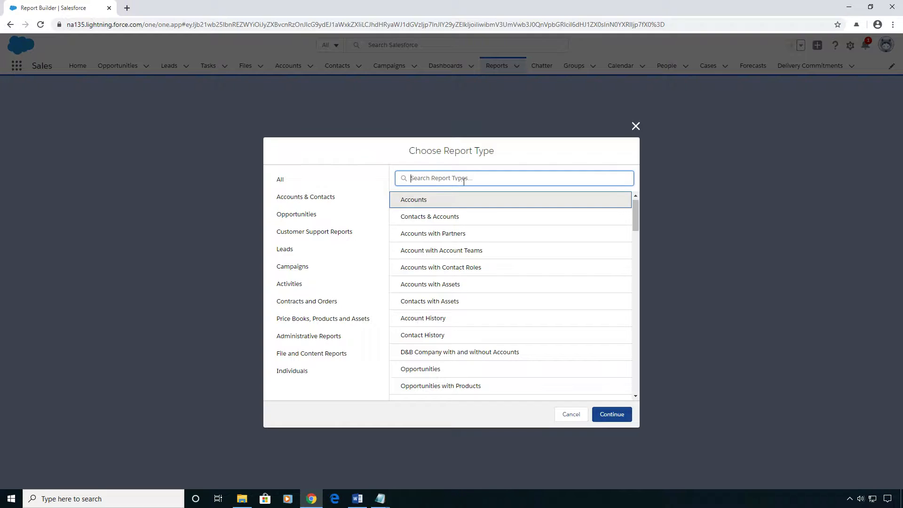
type("oppor")
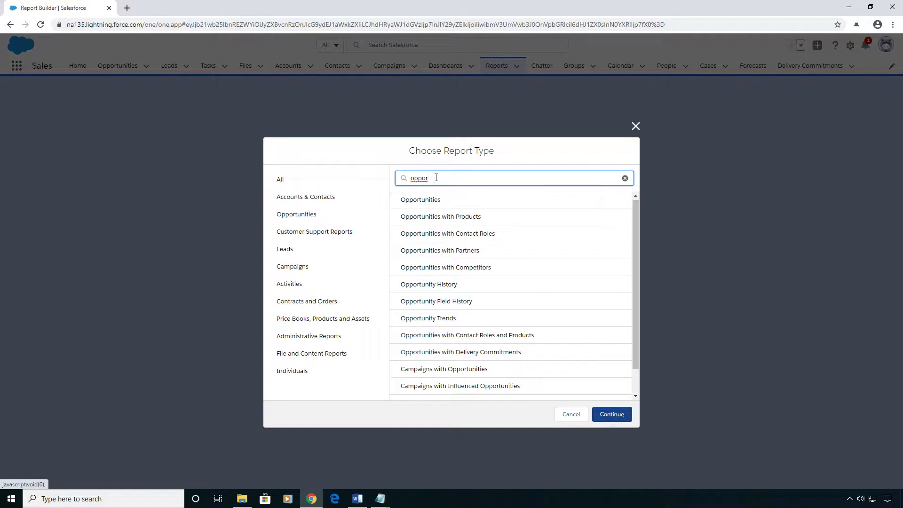
left_click(437, 200)
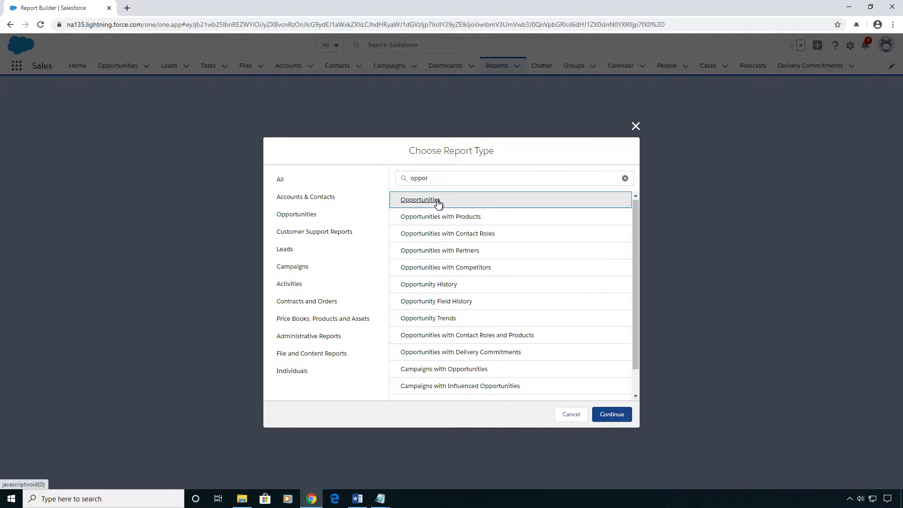
left_click(627, 417)
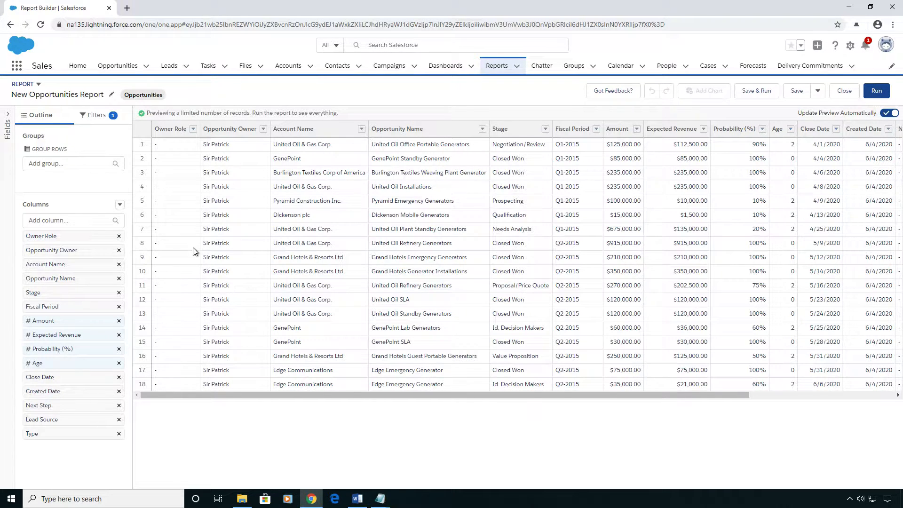
- Move the Probability (%) and Close Date columns to the front of the report and remove the Age column
left_click(9, 117)
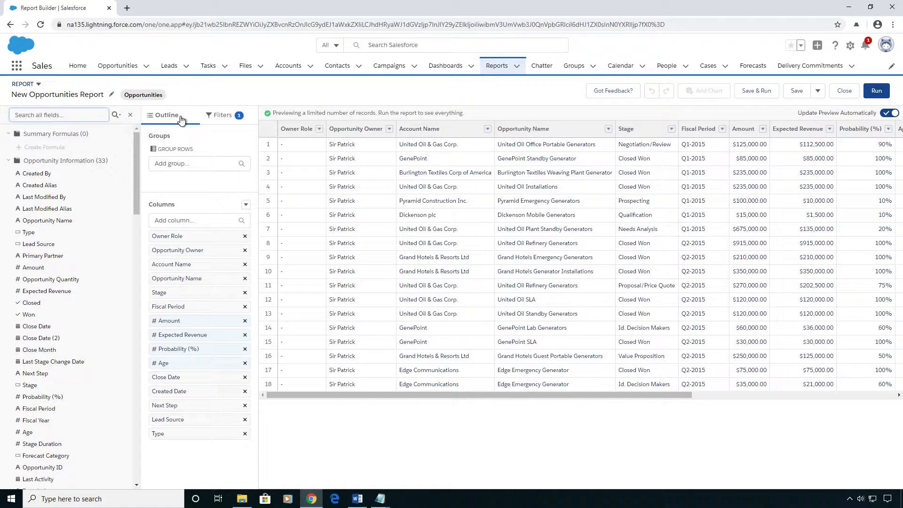
left_click(131, 114)
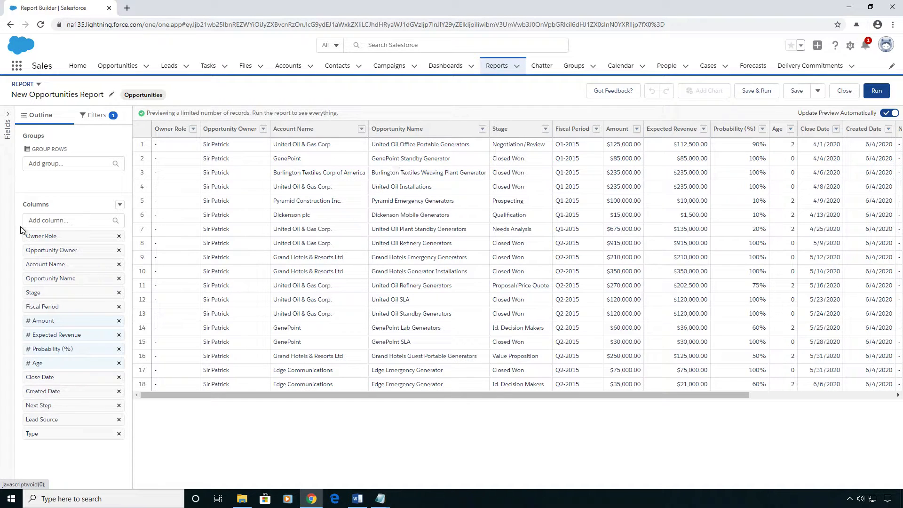
left_click_drag(64, 349, 73, 234)
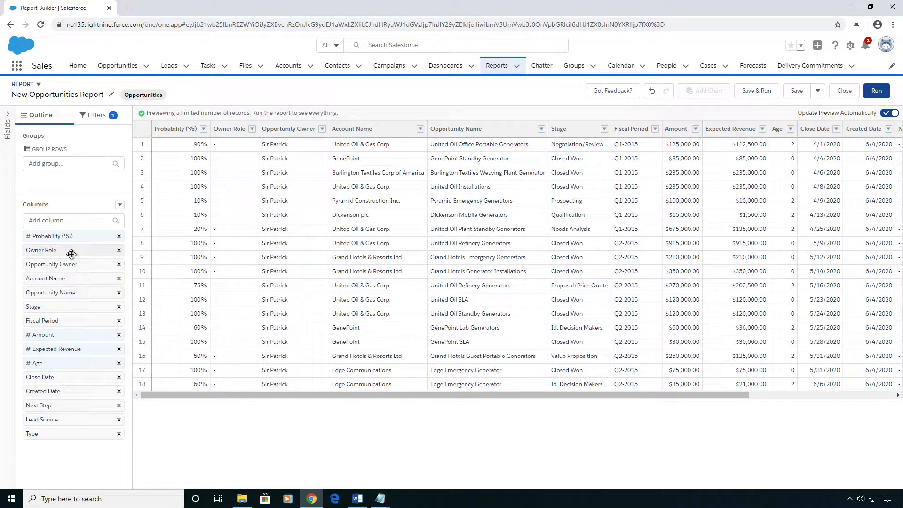
left_click_drag(92, 377, 70, 247)
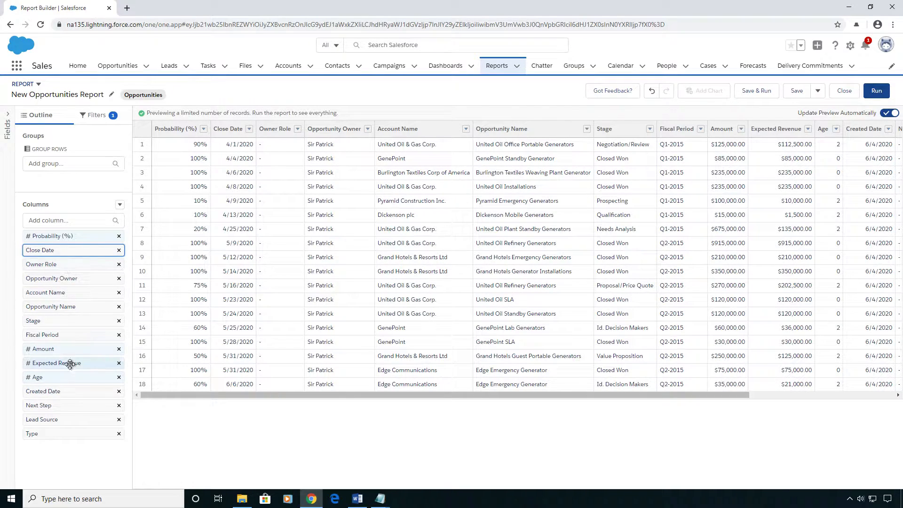
left_click(119, 378)
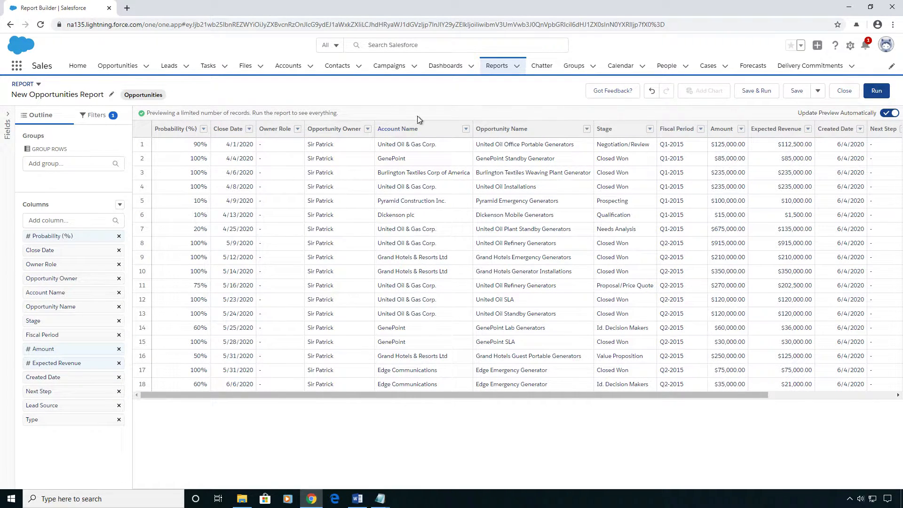
left_click(62, 220)
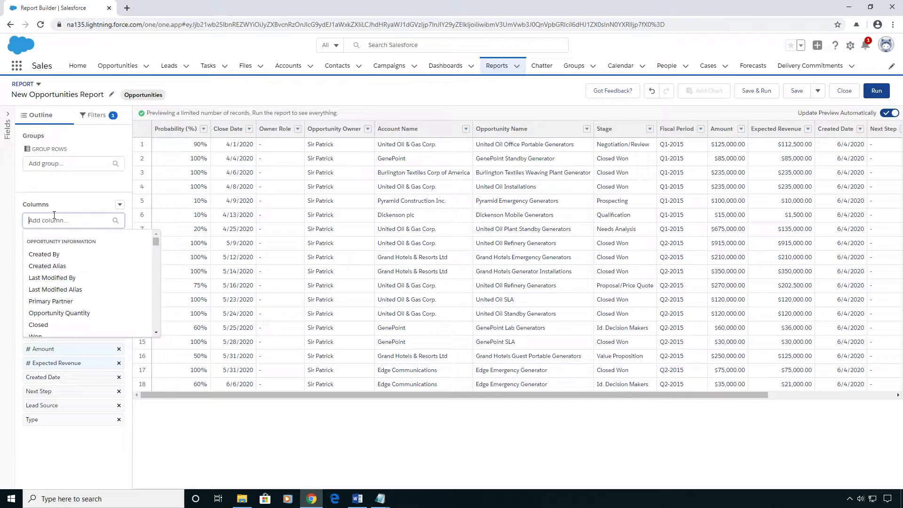
left_click(52, 207)
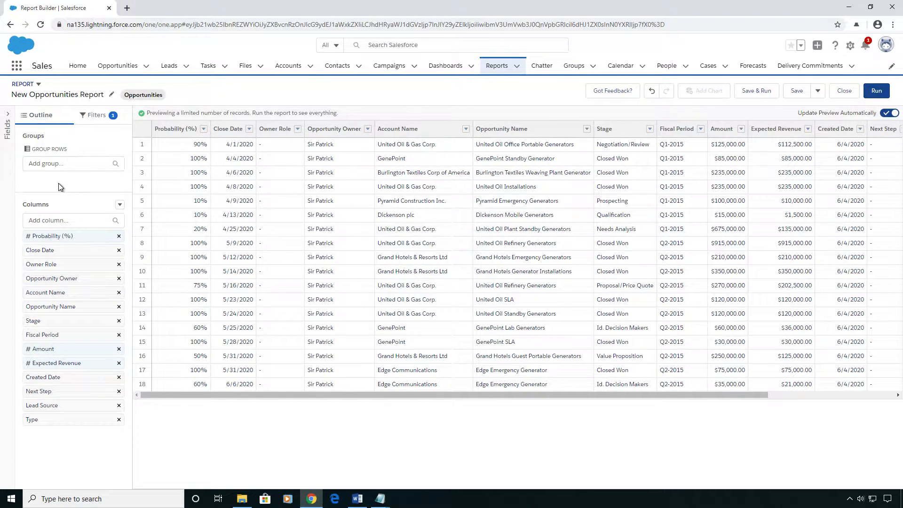
left_click(59, 164)
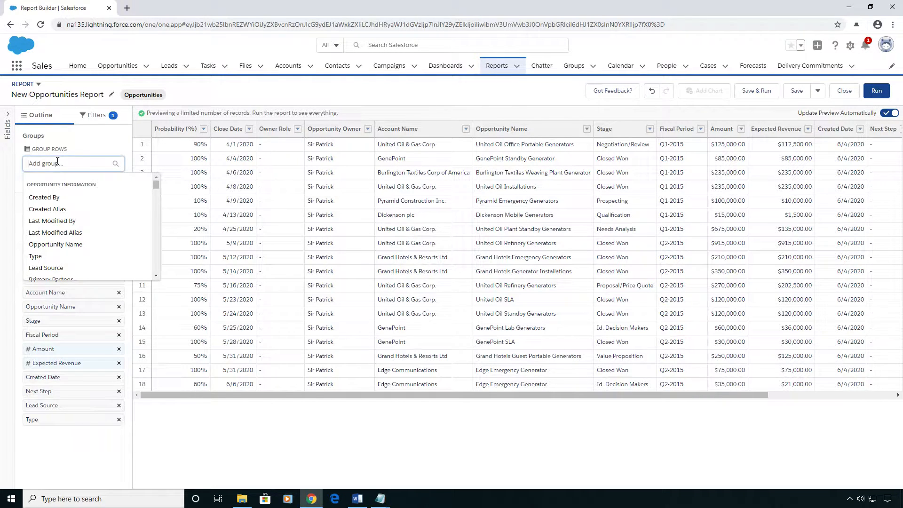
left_click(81, 141)
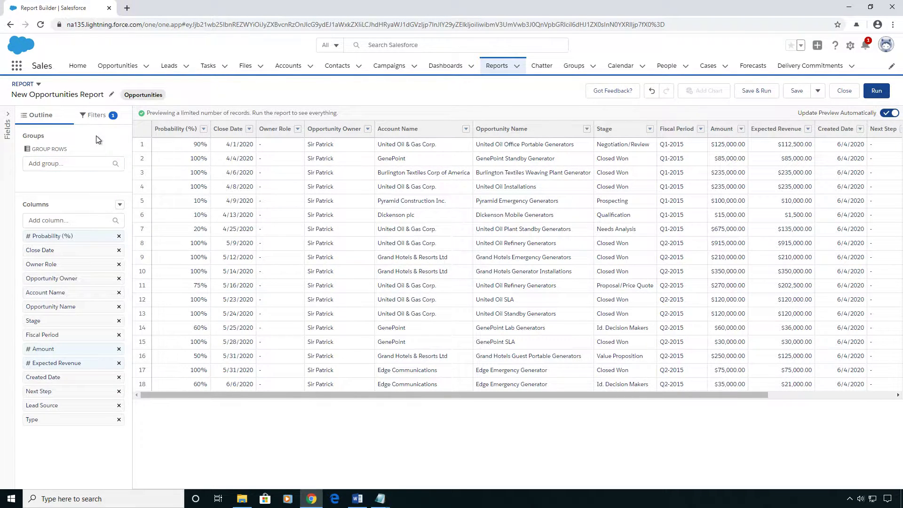
- Set the existing Close Date filter's range to All Time
left_click(98, 117)
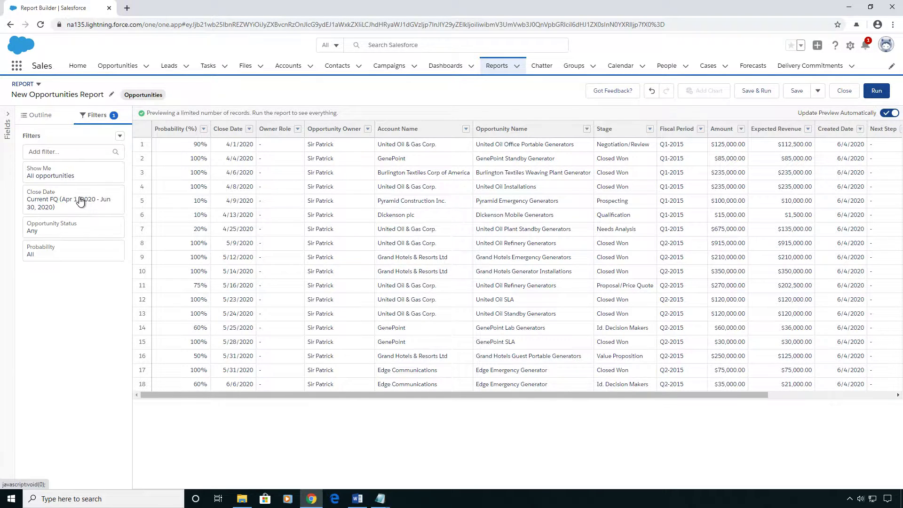
left_click(39, 173)
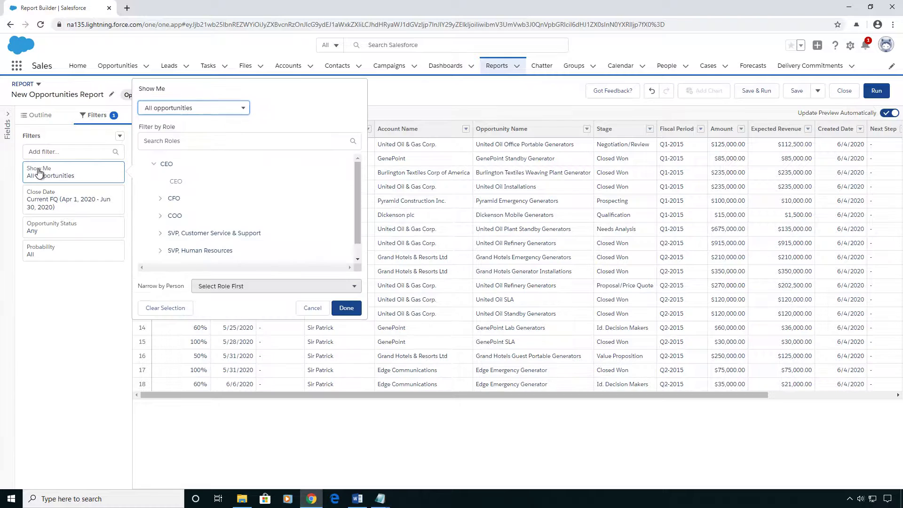
left_click(312, 307)
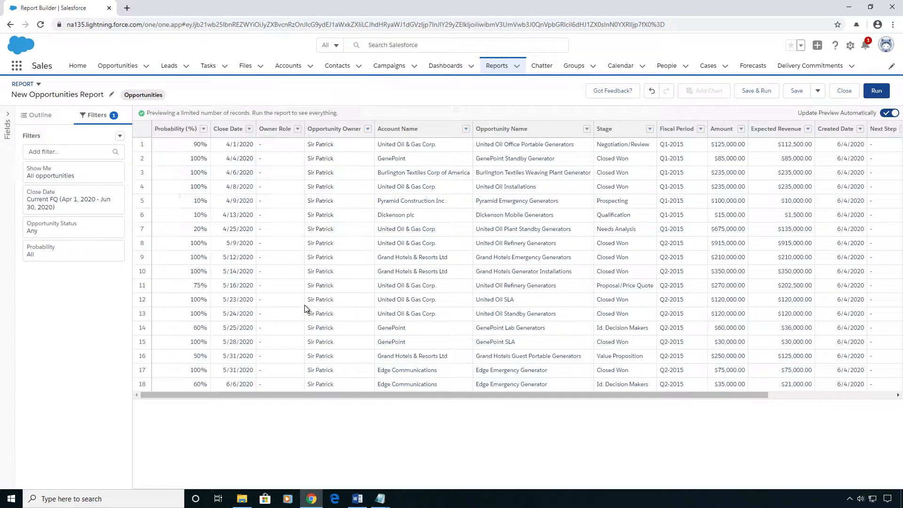
left_click(57, 206)
left_click(194, 213)
left_click(194, 233)
left_click(266, 246)
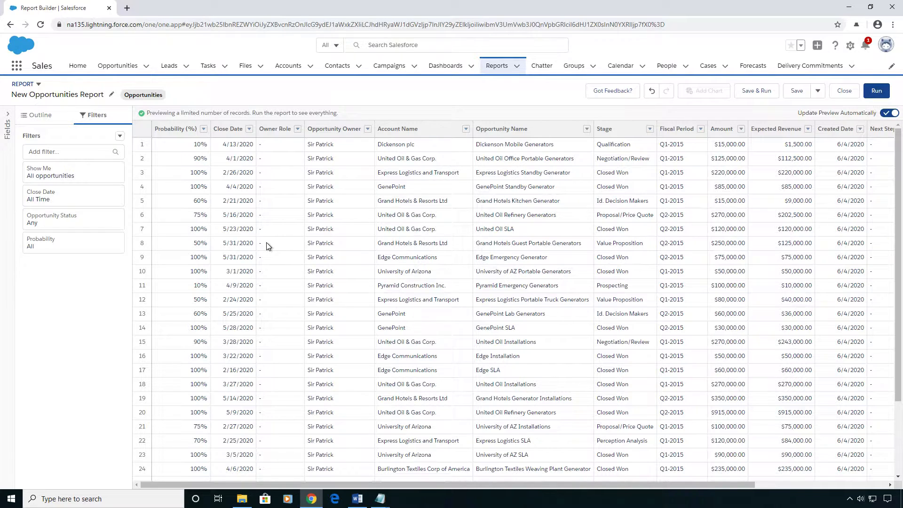
- Add a second Close Date filter that equals the relative date LAST WEEK
left_click(90, 157)
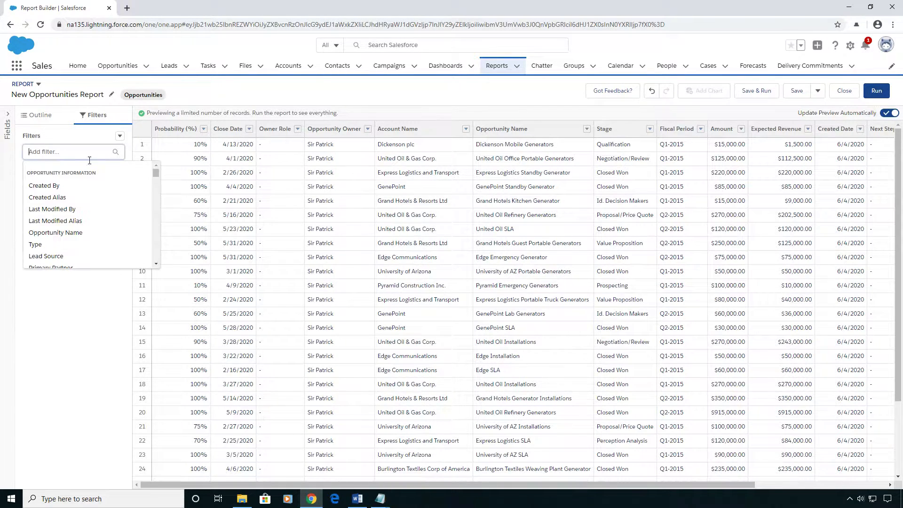
type("close")
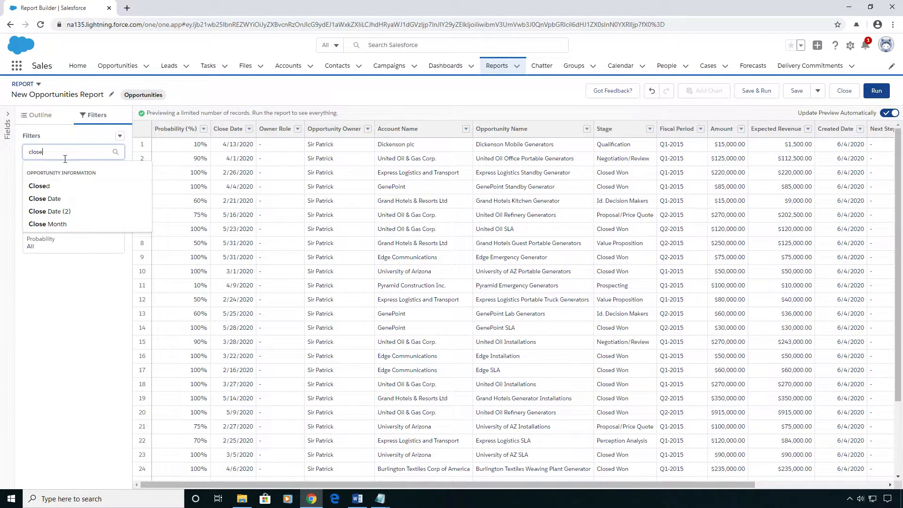
left_click(55, 203)
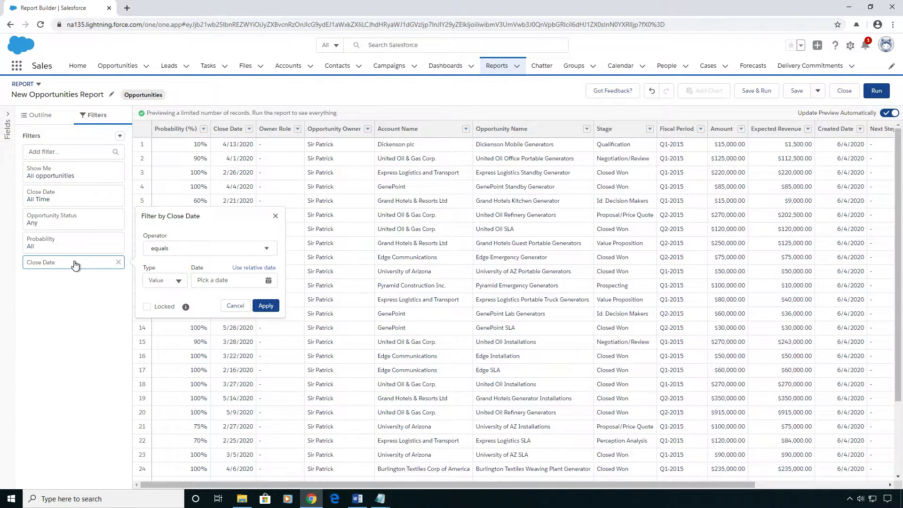
left_click(250, 272)
type("LAST WEEK")
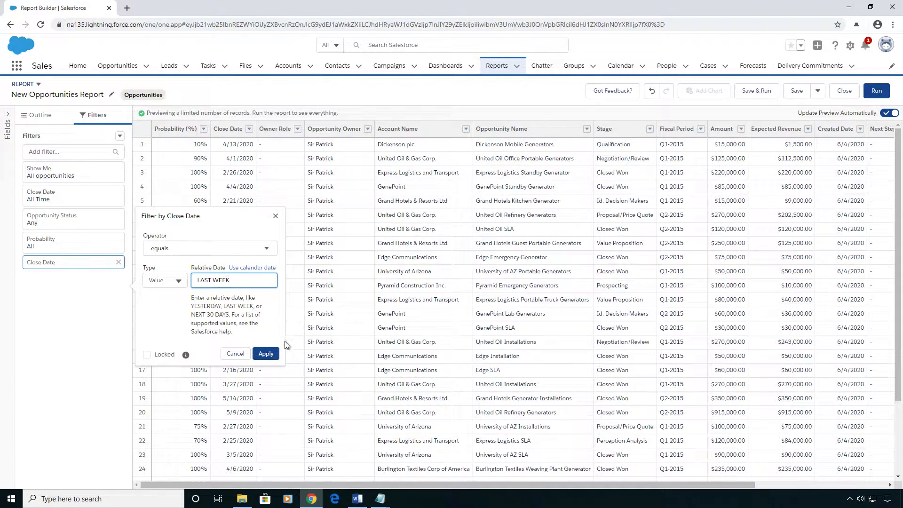
left_click(266, 354)
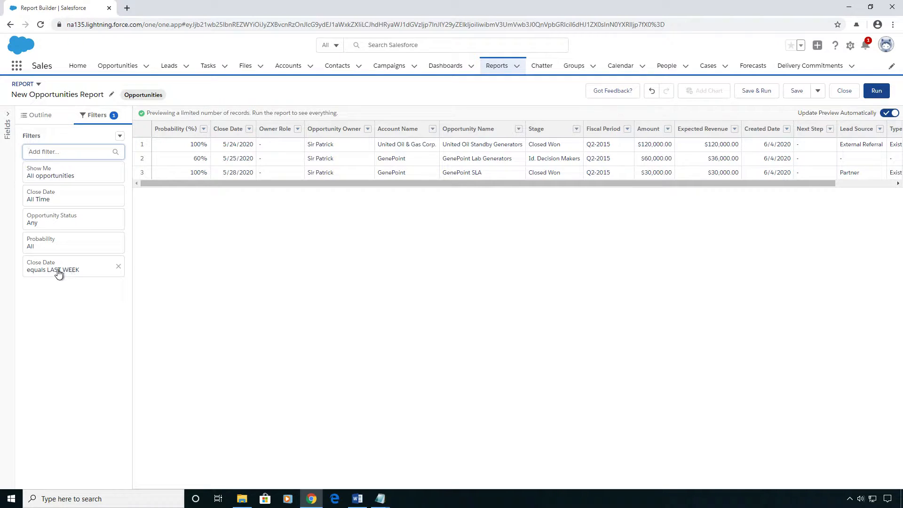
- Change the added Close Date filter's relative date to LAST 6 MONTHS
left_click(98, 273)
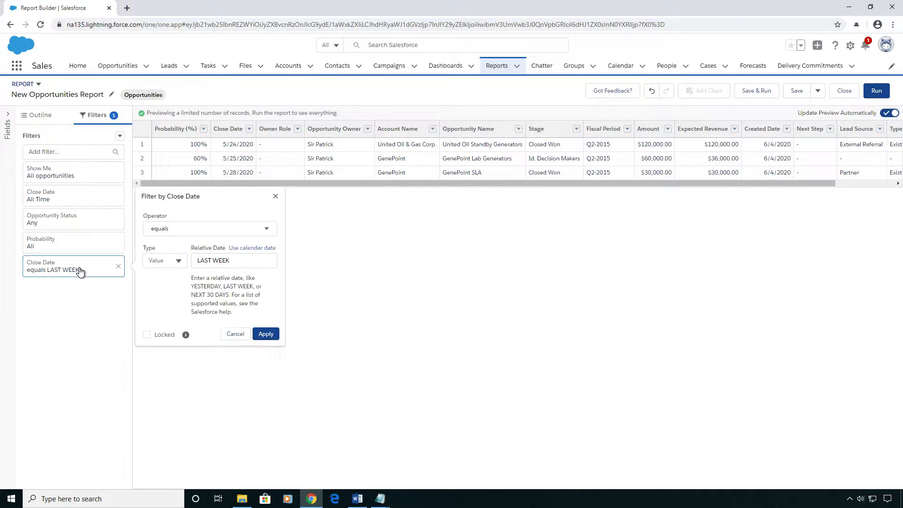
left_click_drag(244, 260, 215, 261)
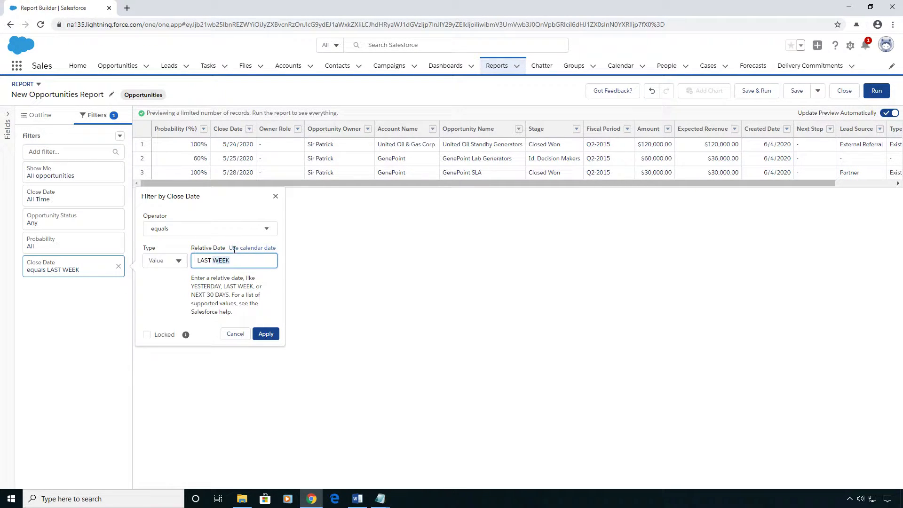
type("6 MONTHS")
left_click(266, 334)
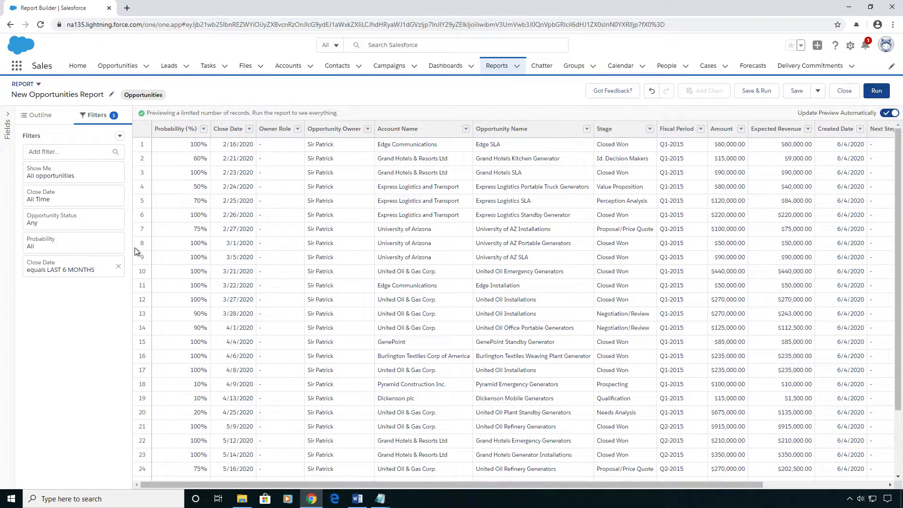
- Group the report rows by the Close Date (2) field
left_click(46, 119)
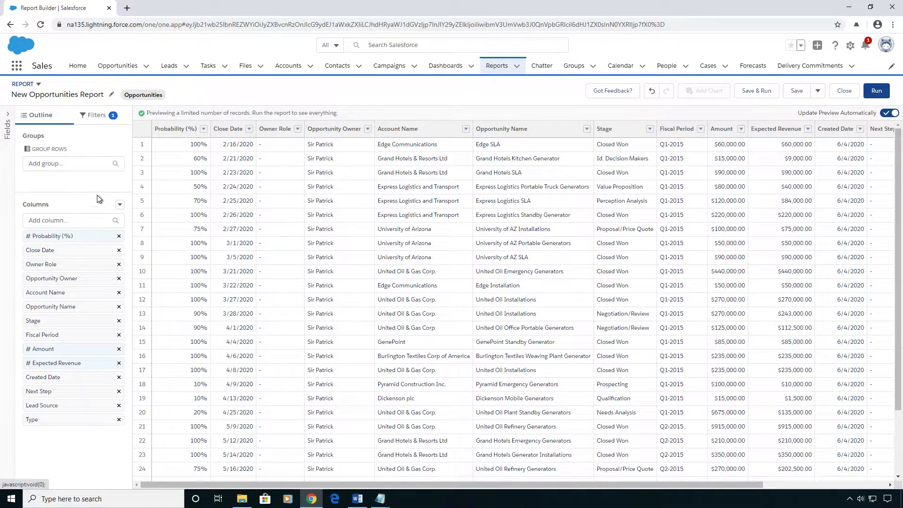
left_click(50, 163)
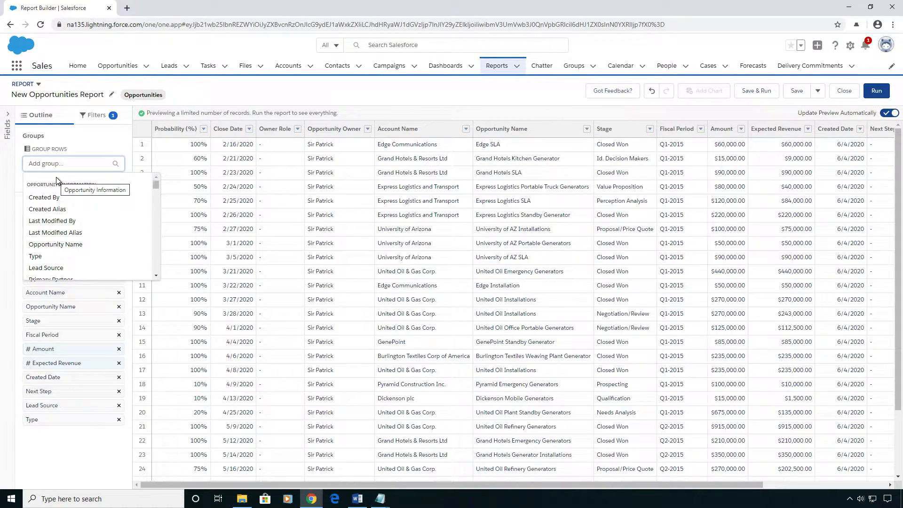
type("Close")
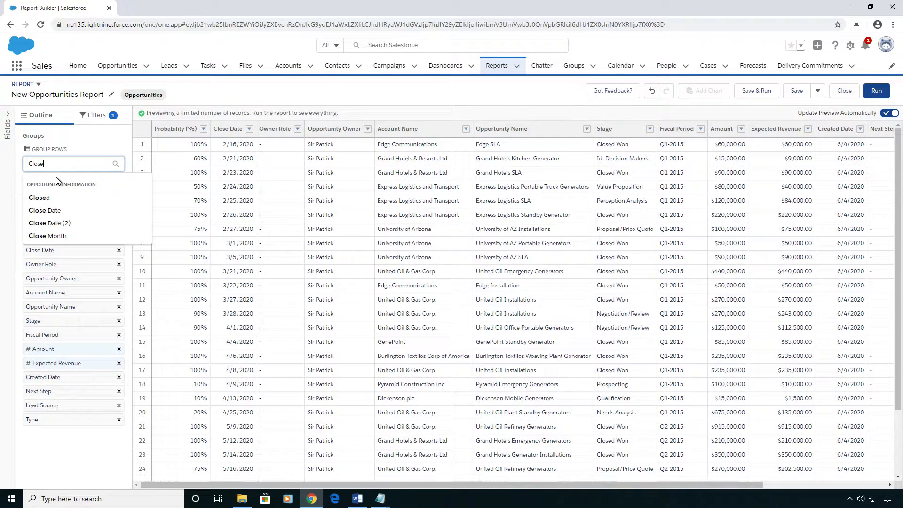
left_click(80, 223)
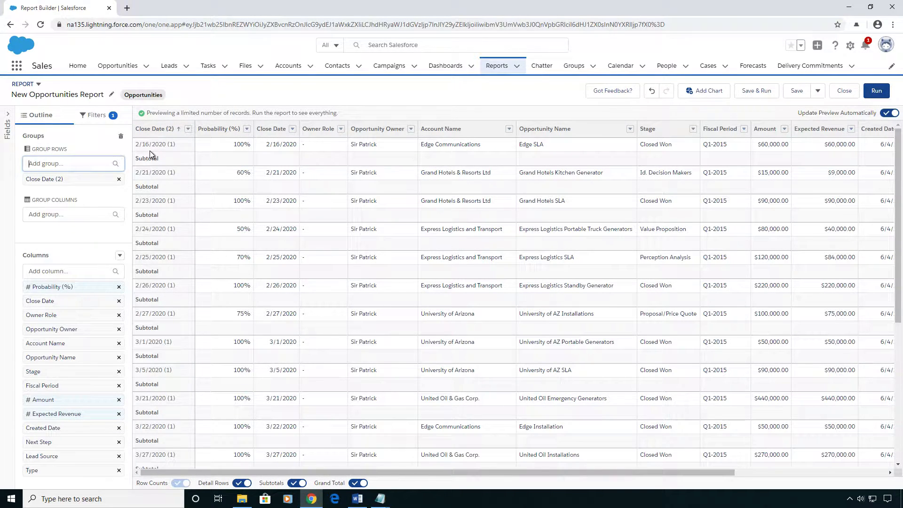
- Set the Close Date (2) grouping to group dates by Calendar Week
left_click(188, 131)
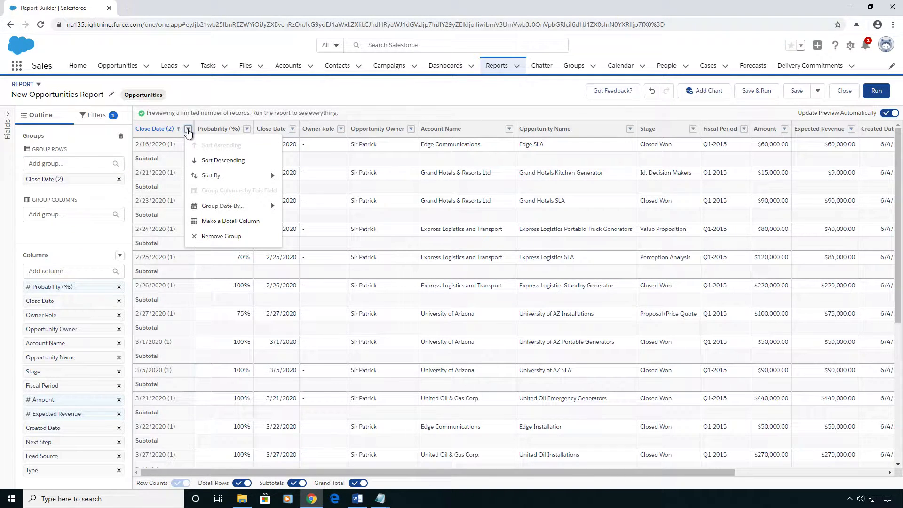
mouse_move(256, 207)
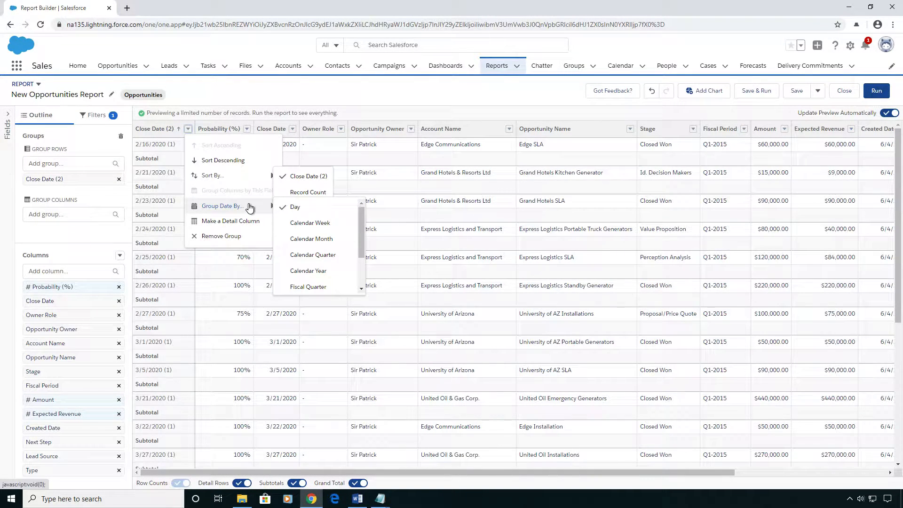
left_click(336, 221)
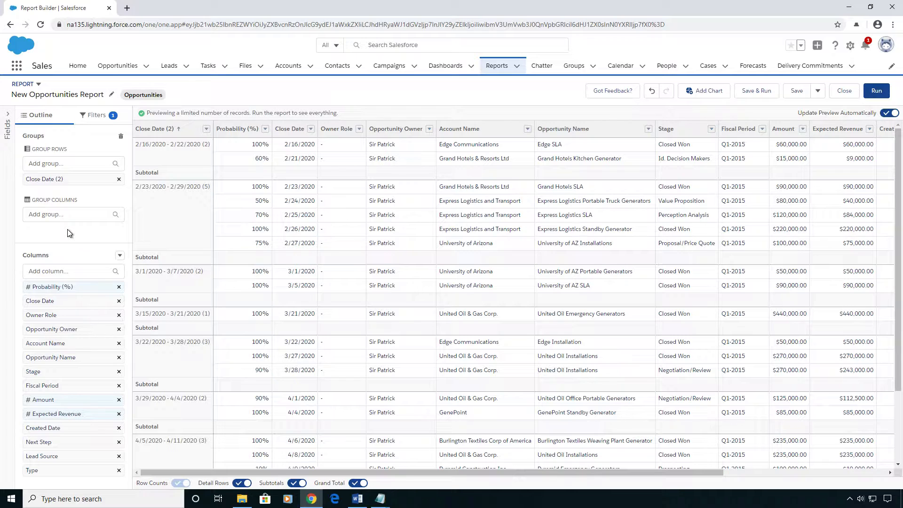
- Add a bucket column based on the Probability (%) field
left_click(120, 257)
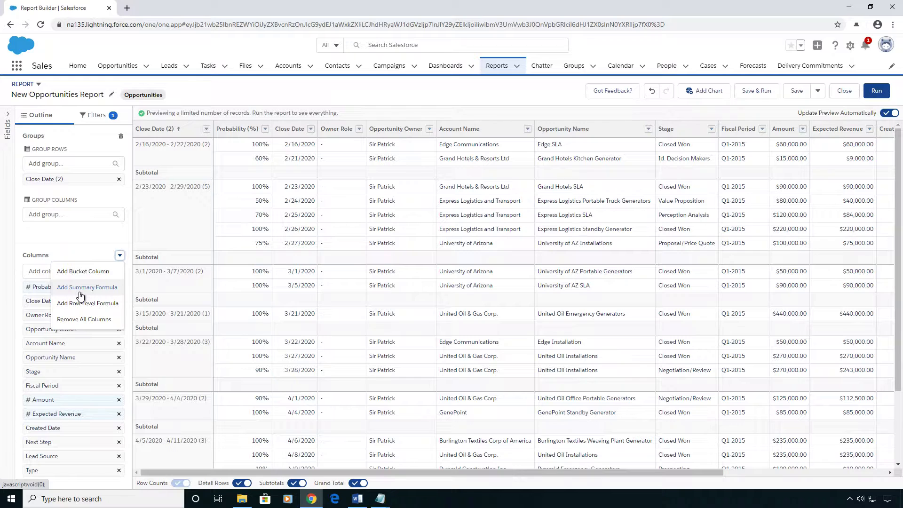
left_click(96, 271)
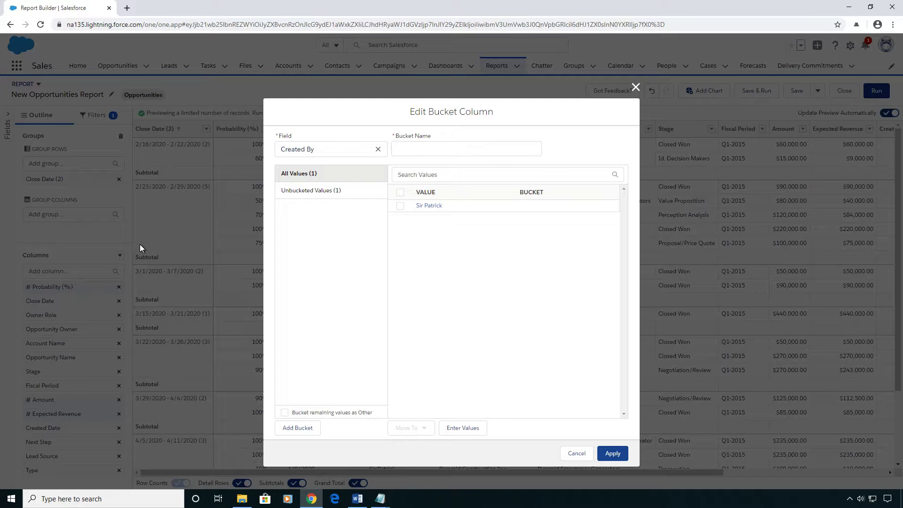
left_click(378, 149)
type("proba")
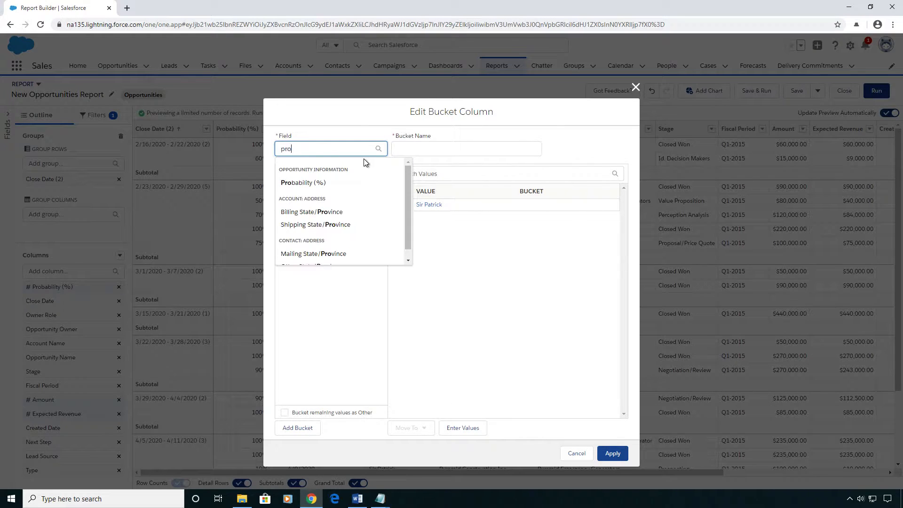
left_click(304, 182)
- Split the probability at 50, naming the 50-or-less bucket Unlikely and the above-50 bucket Likely
left_click(404, 186)
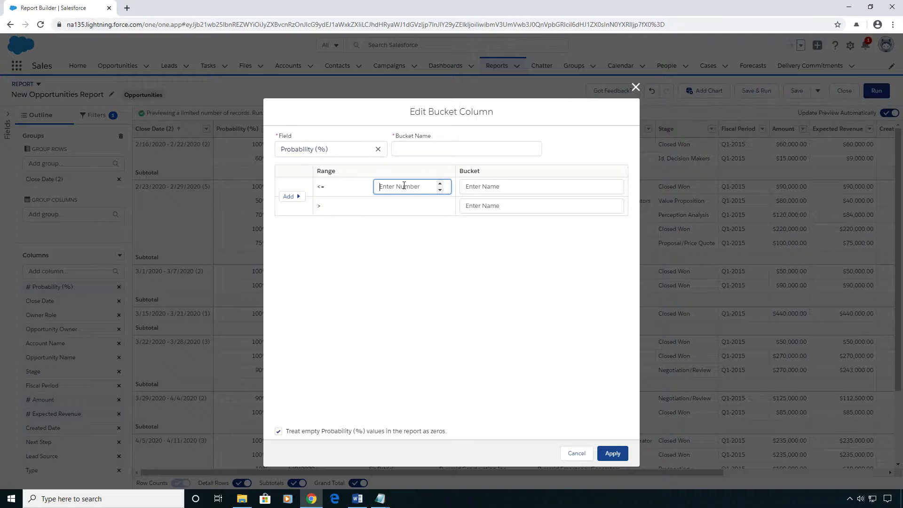
type("50")
left_click(469, 185)
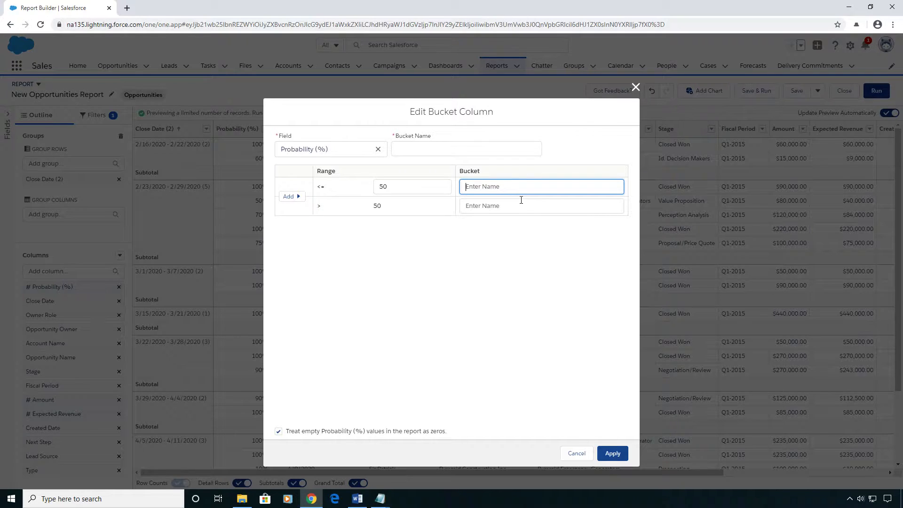
type("Unlikely")
key("Tab")
type("Likely")
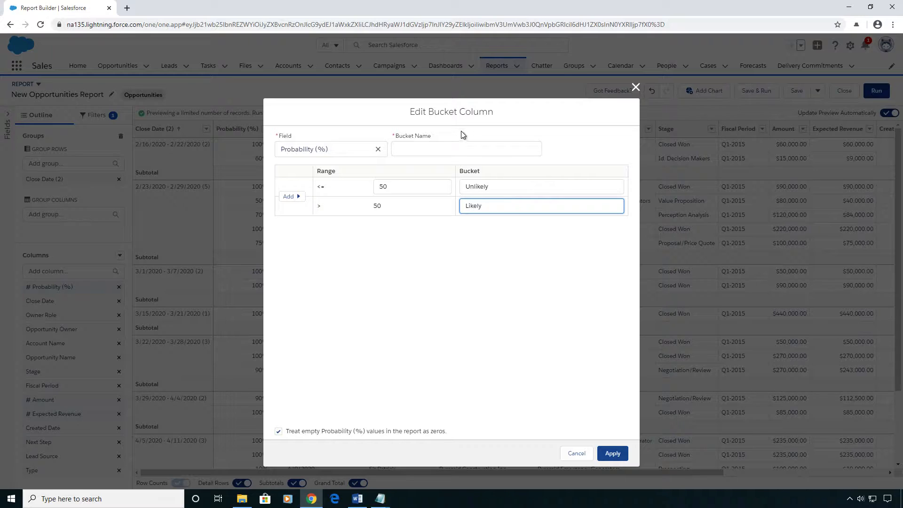
- Name the bucket column Likeliness and apply it to the report
left_click(448, 151)
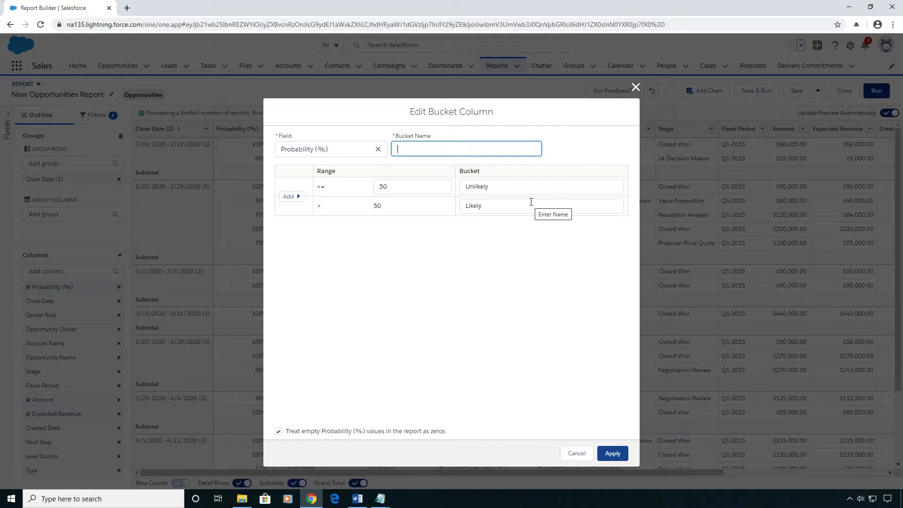
type("Likeliness")
left_click(294, 196)
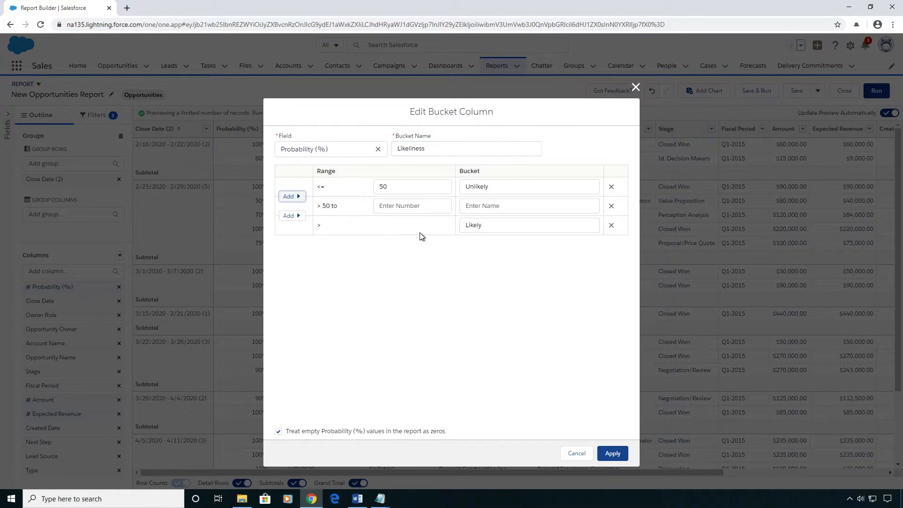
left_click(611, 206)
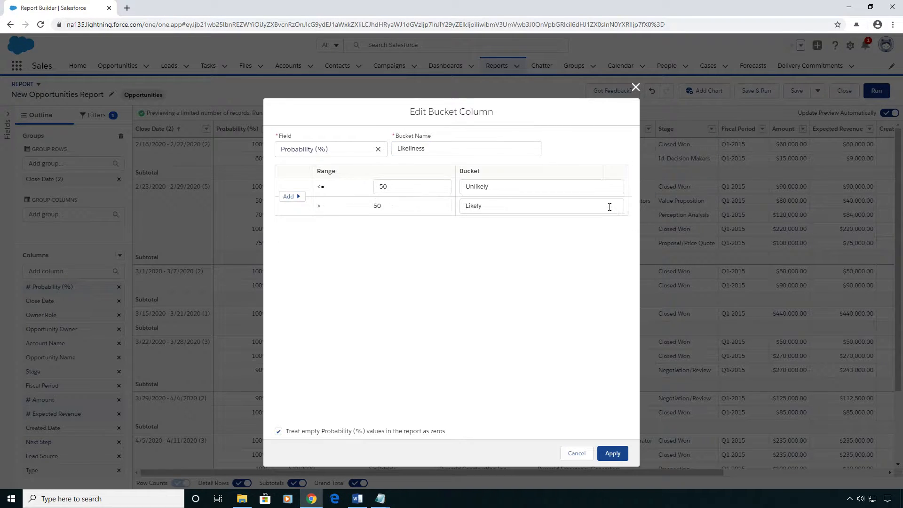
left_click(612, 453)
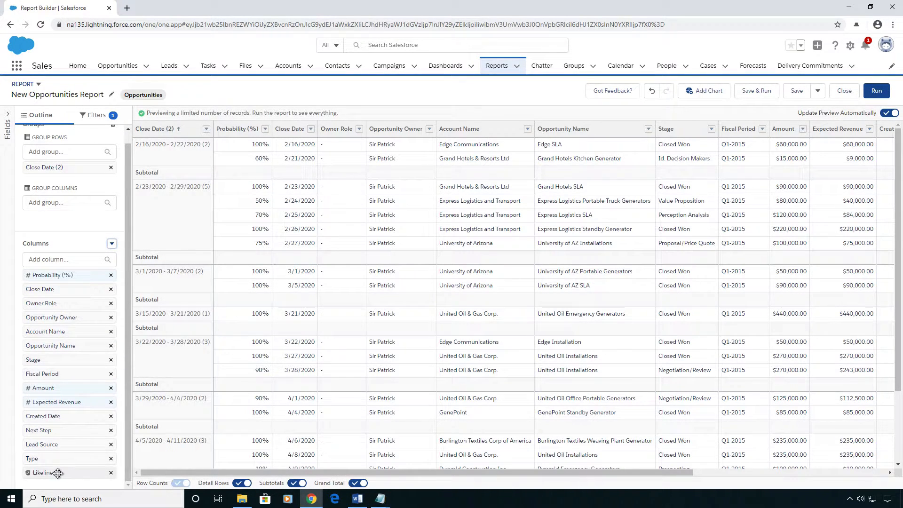
- Move the Likeliness column directly after the Probability (%) column
left_click_drag(51, 472, 72, 289)
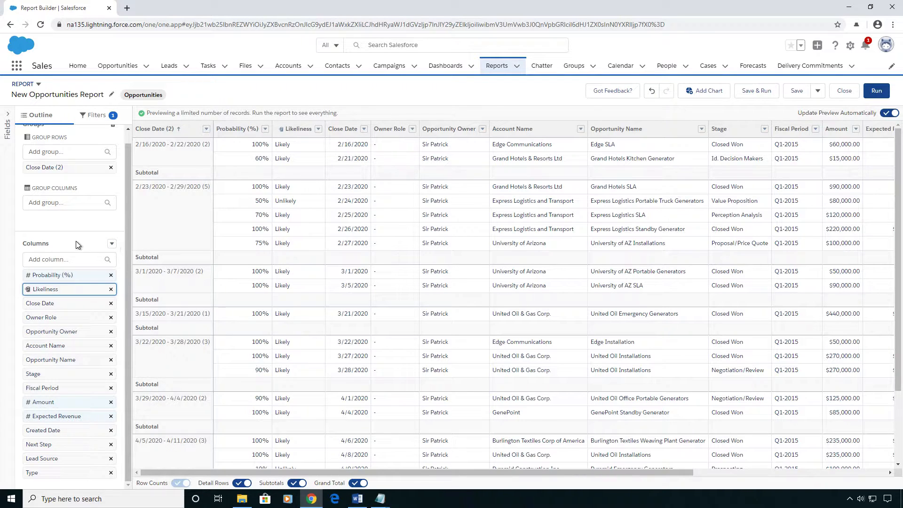
left_click(112, 243)
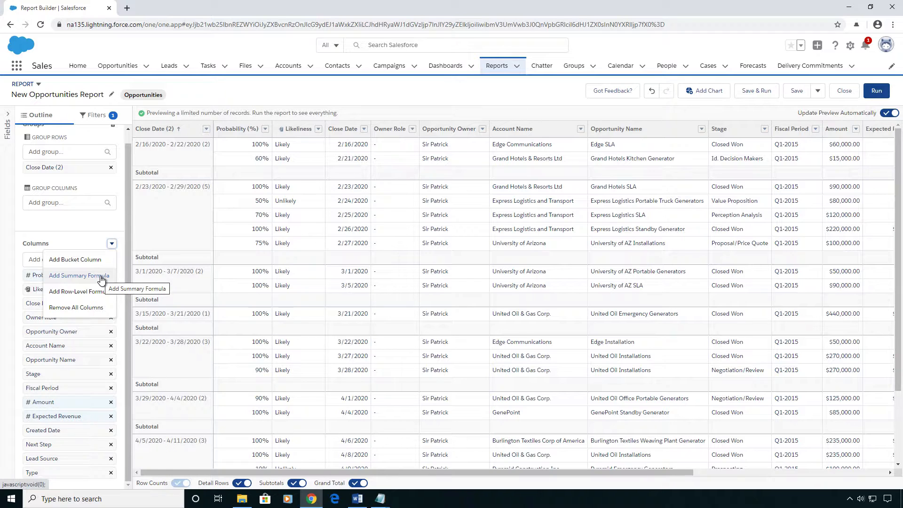
left_click(101, 277)
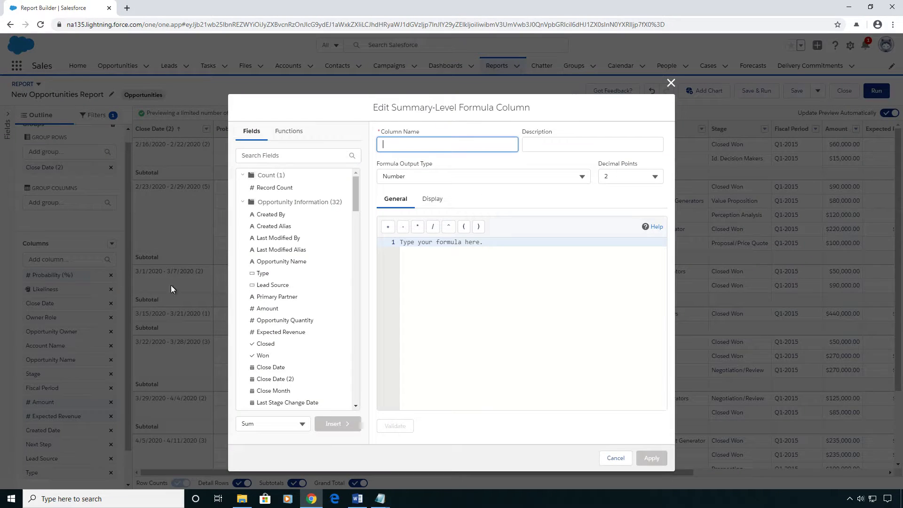
scroll(308, 287, "down", 1)
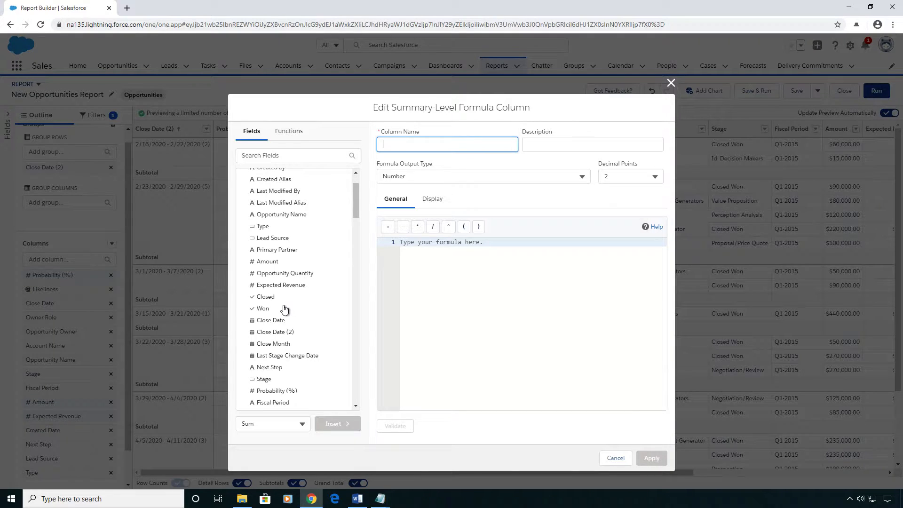
scroll(286, 352, "down", 1)
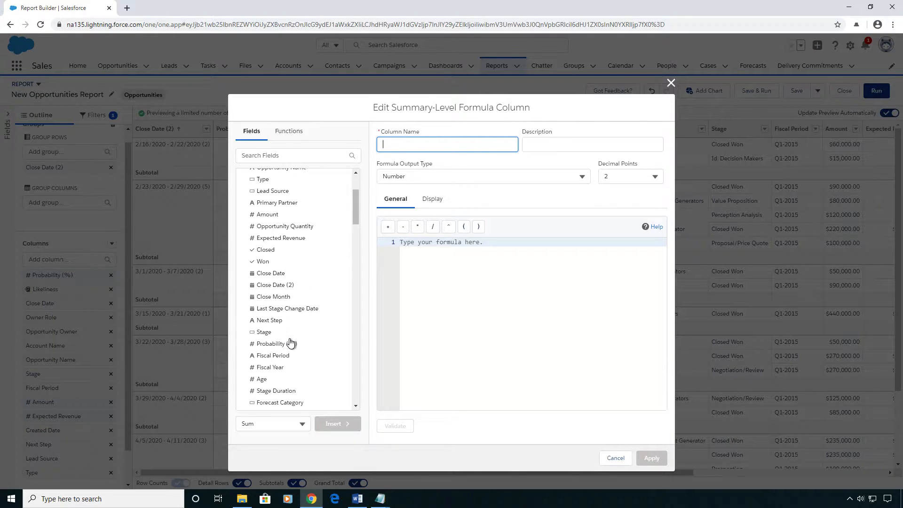
left_click(615, 458)
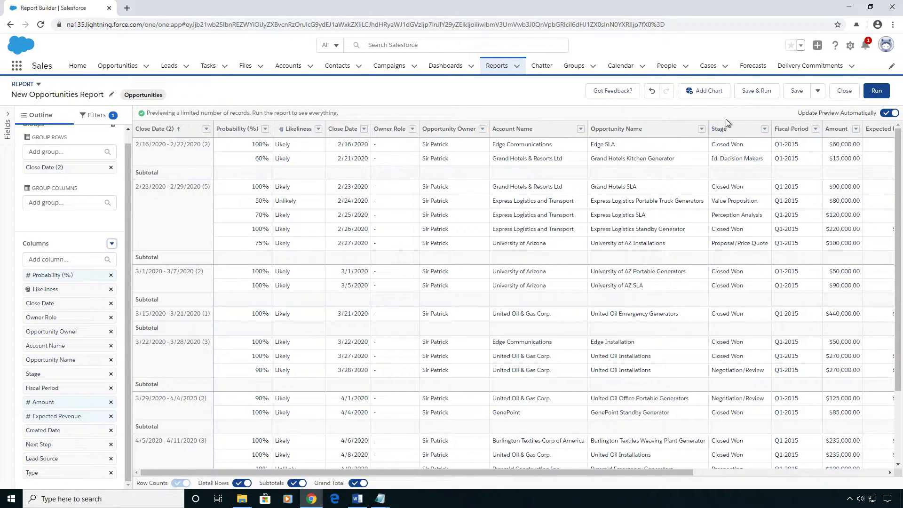
- Summarize the Amount column by Sum
left_click(856, 130)
mouse_move(808, 205)
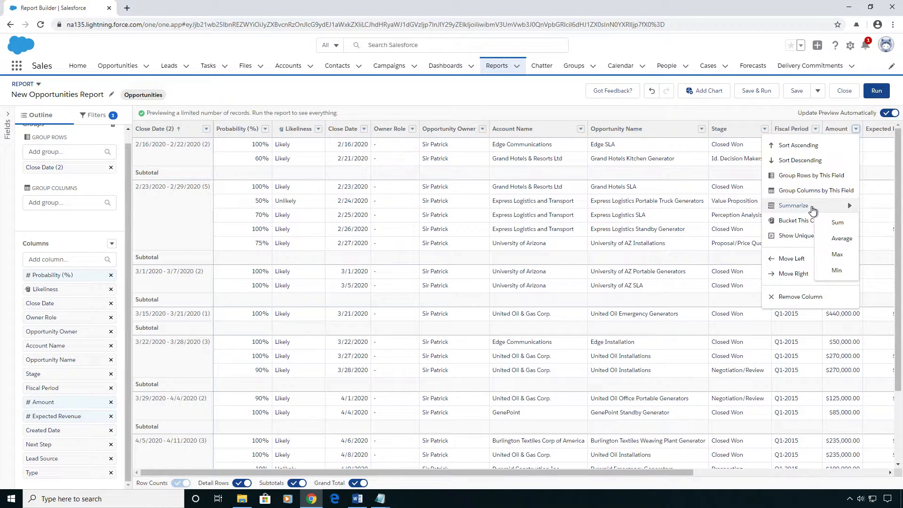
left_click(843, 228)
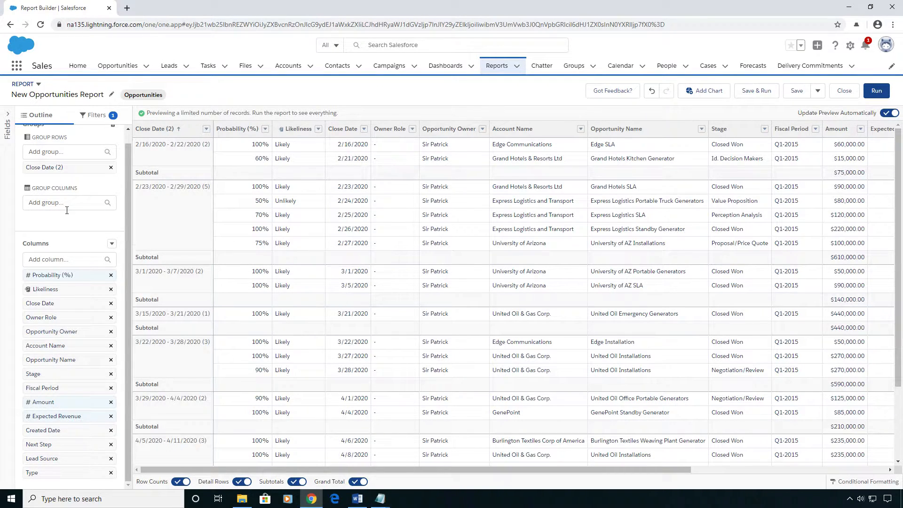
- Start a new row-level formula column and insert the IF function into its formula
left_click(112, 244)
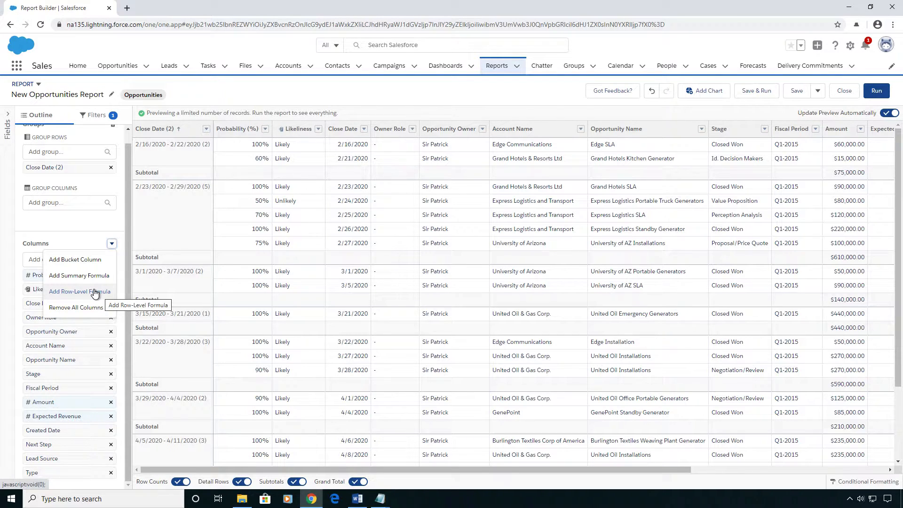
left_click(67, 293)
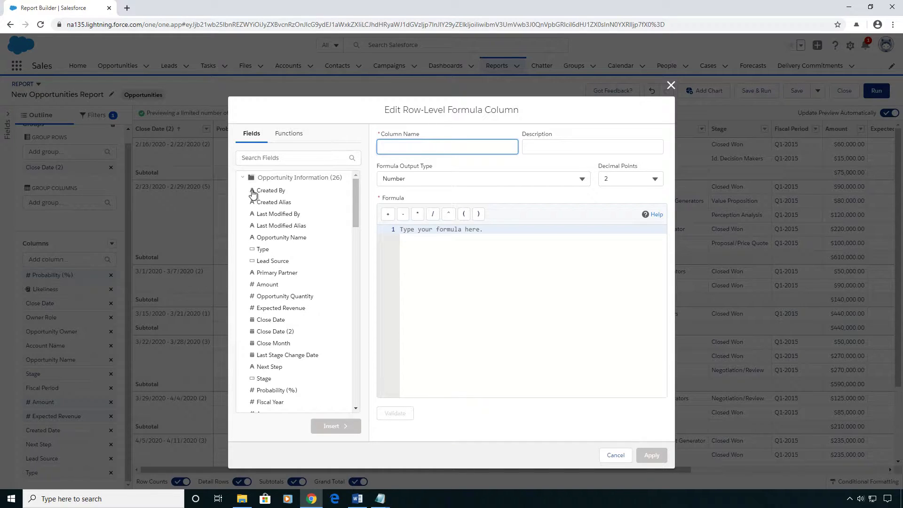
left_click(289, 135)
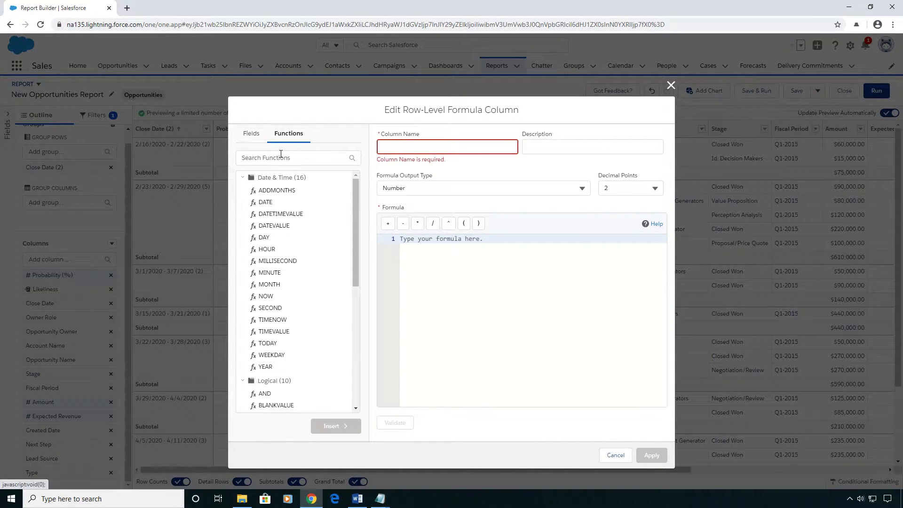
left_click(274, 159)
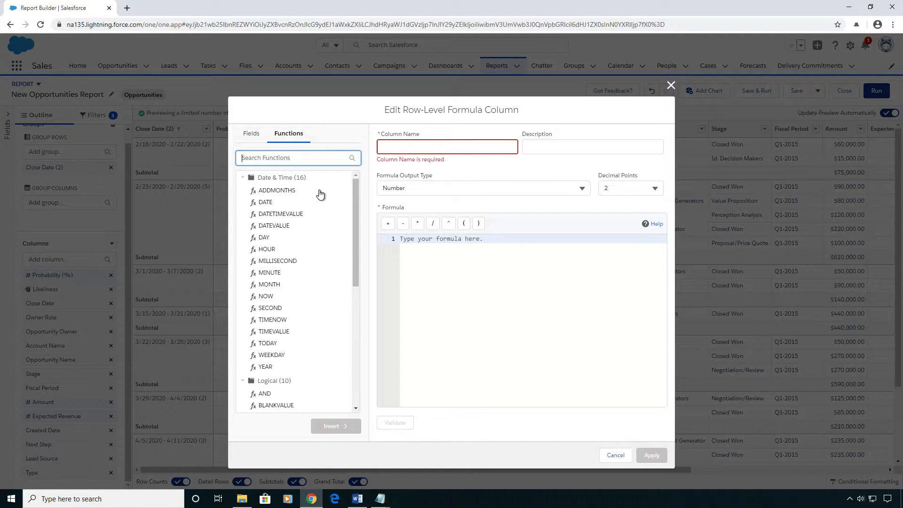
scroll(292, 264, "down", 2)
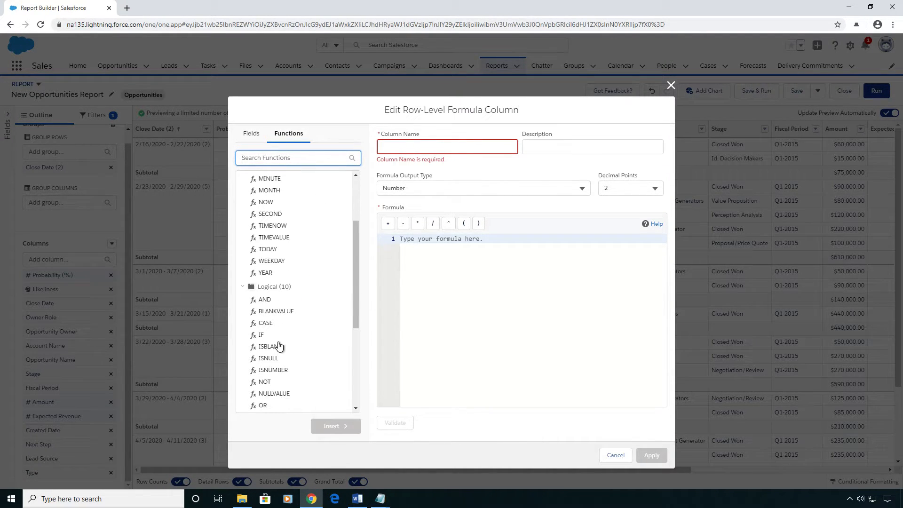
left_click(264, 336)
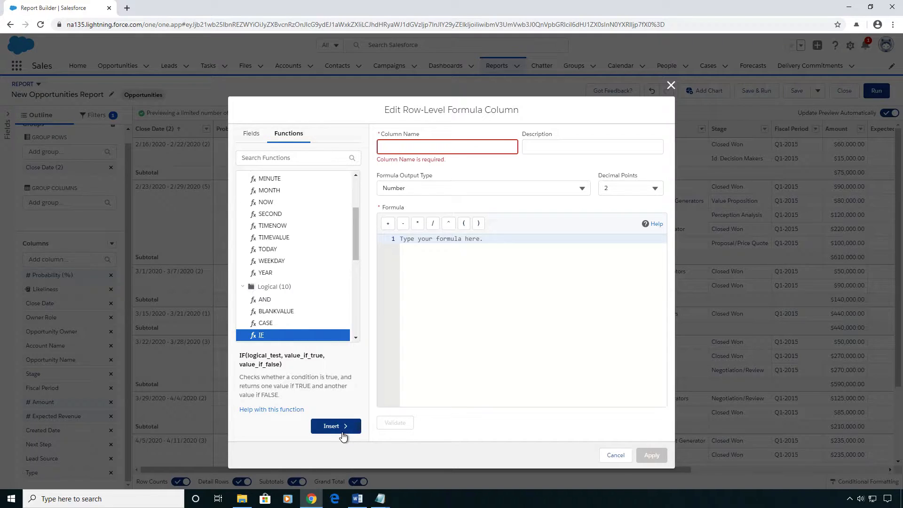
left_click_drag(241, 353, 292, 364)
left_click(296, 362)
left_click(346, 425)
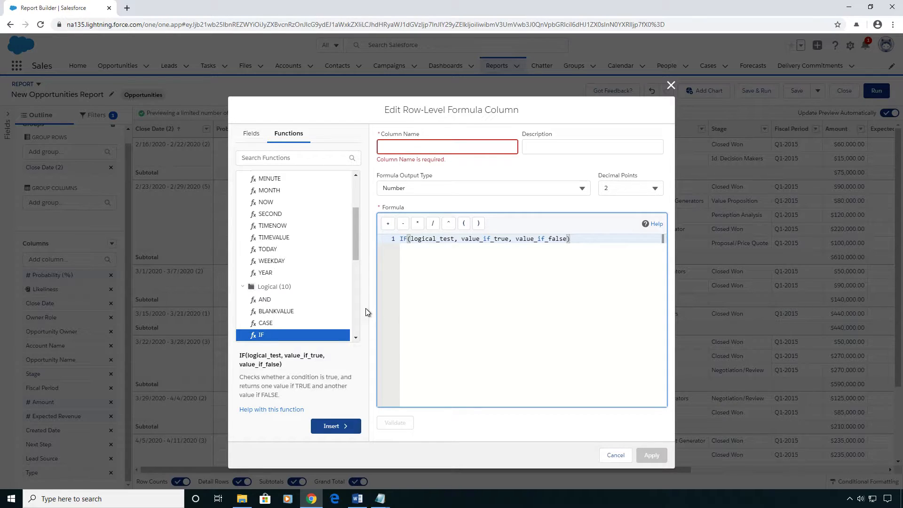
- Name the formula column IsCloseDateInQ1
left_click(413, 147)
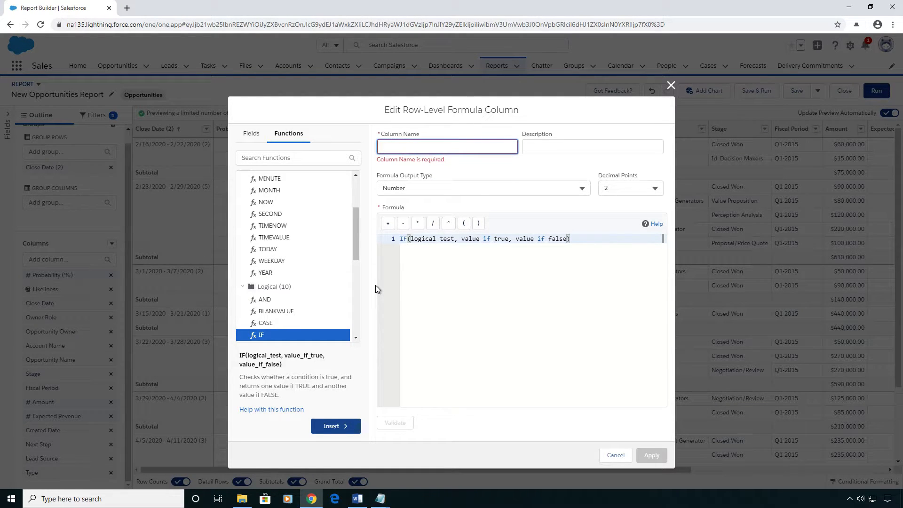
type("IsIn")
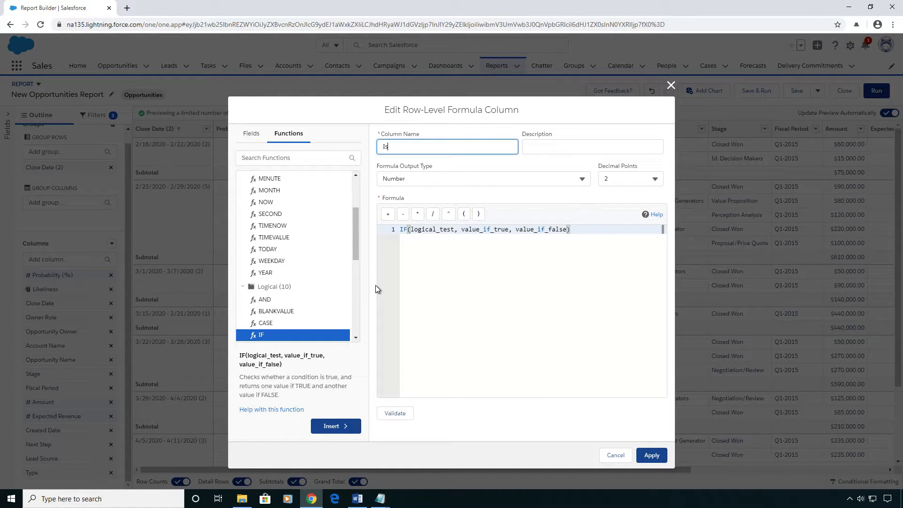
key("BackSpace")
key("BackSpace")
type("CloseDateInQ1")
- Describe the formula column as "Is the close date in Q1?" and set its output type to Text
left_click(532, 146)
type("Is the close date in Q1?")
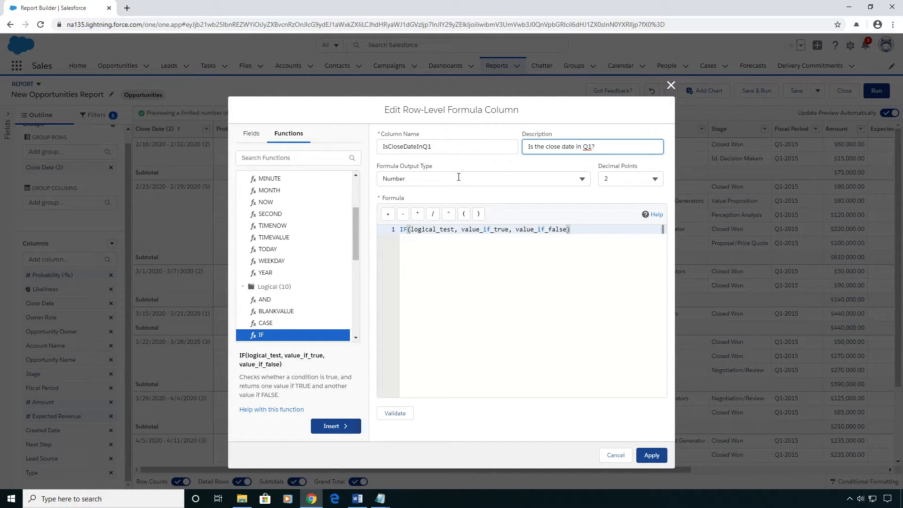
left_click(458, 178)
left_click(450, 246)
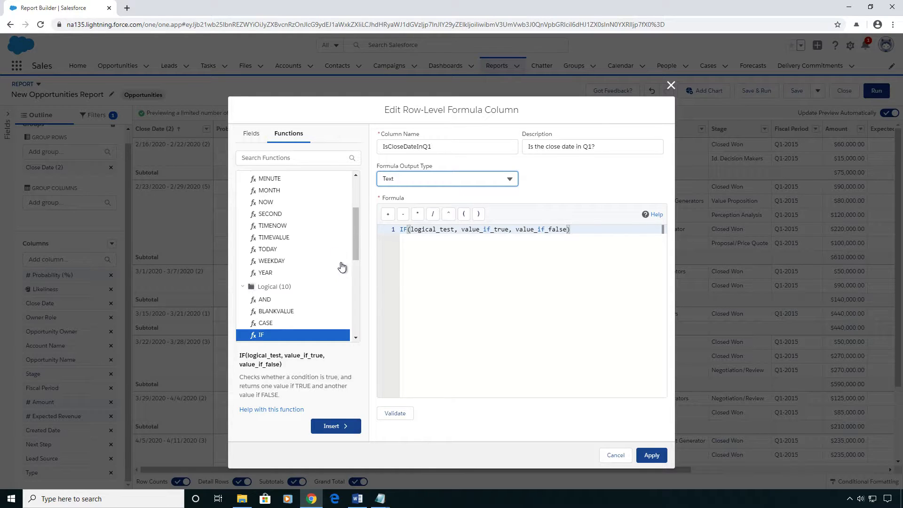
- Replace the IF function's logical_test placeholder with the MONTH function
left_click_drag(355, 236, 363, 203)
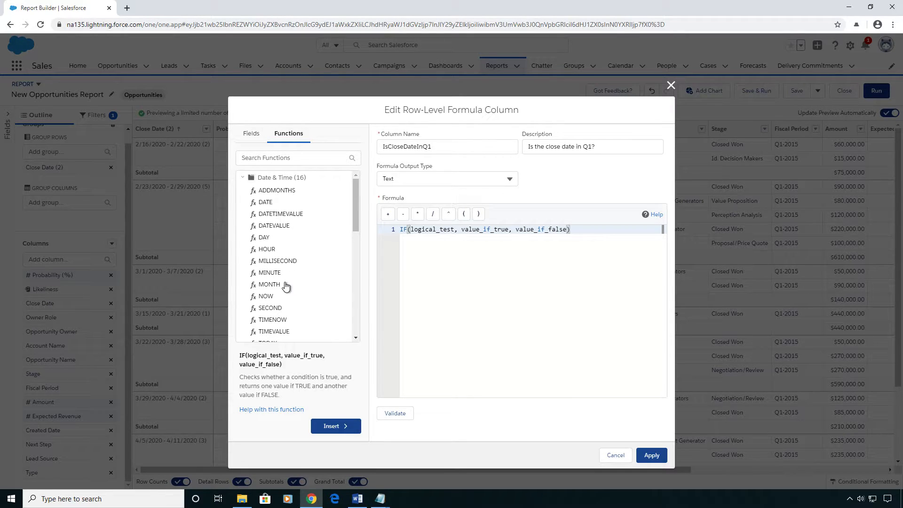
double_click(429, 228)
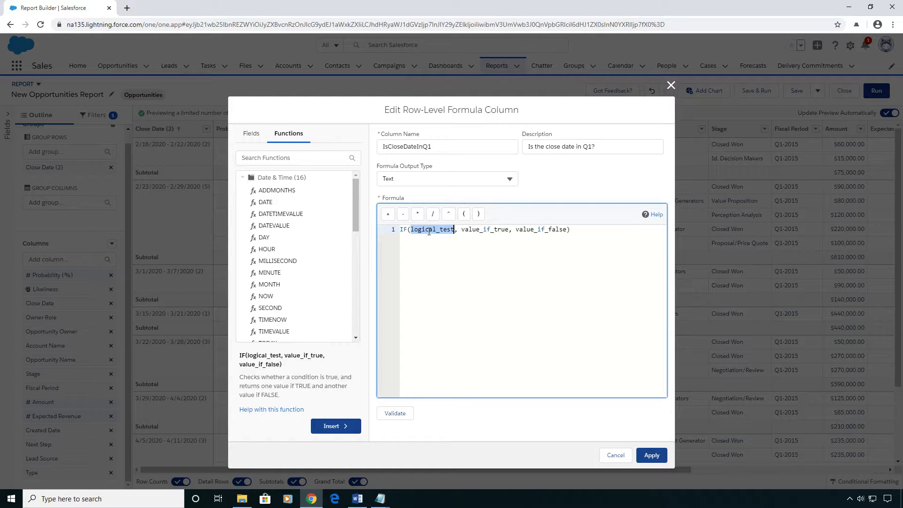
left_click(272, 287)
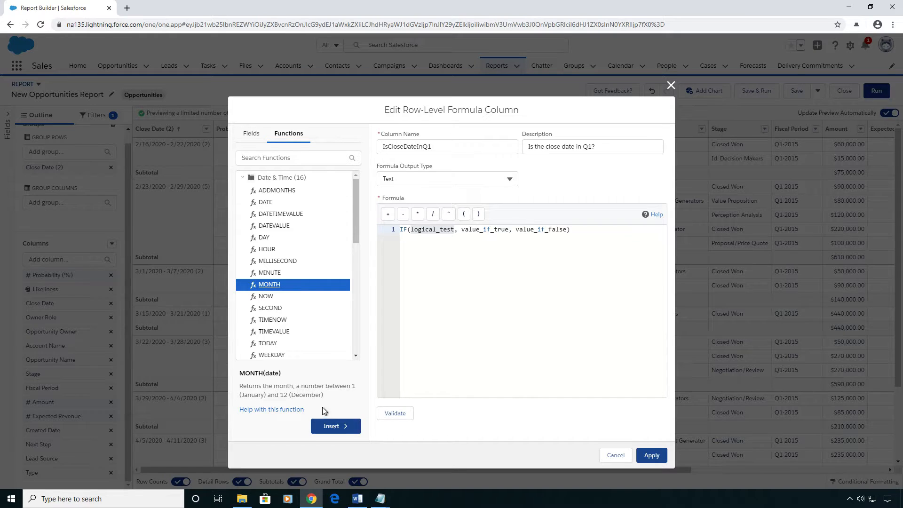
left_click(337, 426)
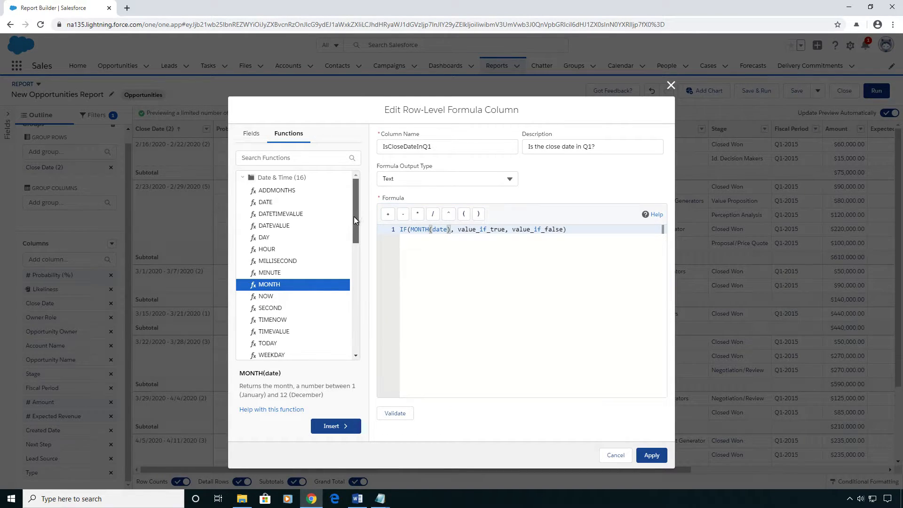
- Insert the Close Date field as the MONTH function's date argument
left_click(252, 134)
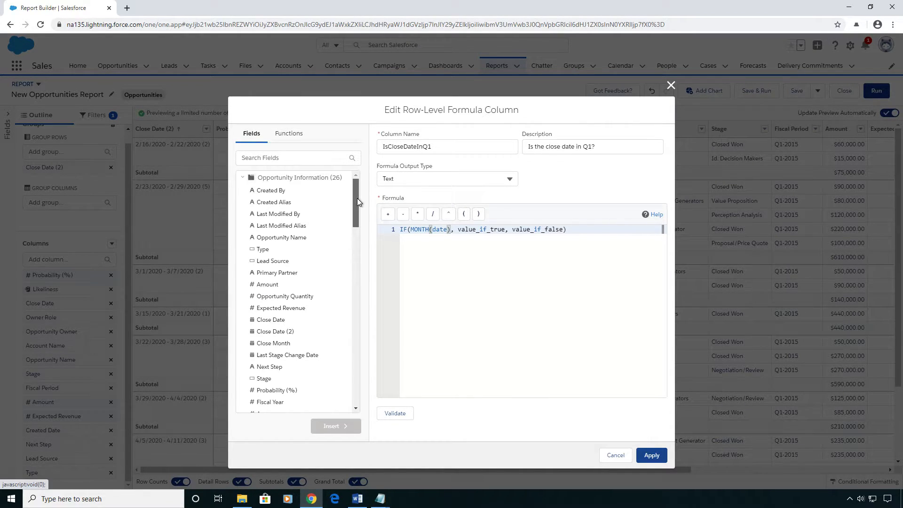
left_click_drag(357, 199, 357, 200)
left_click(281, 314)
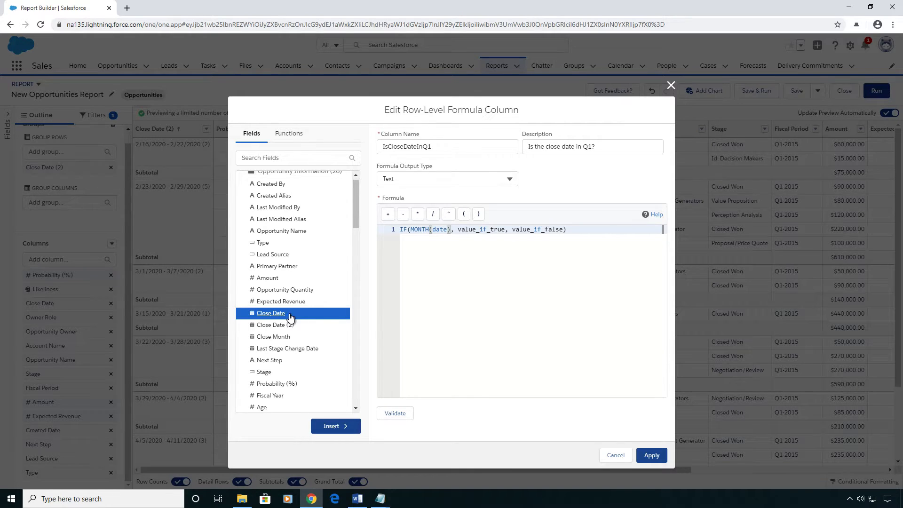
double_click(440, 231)
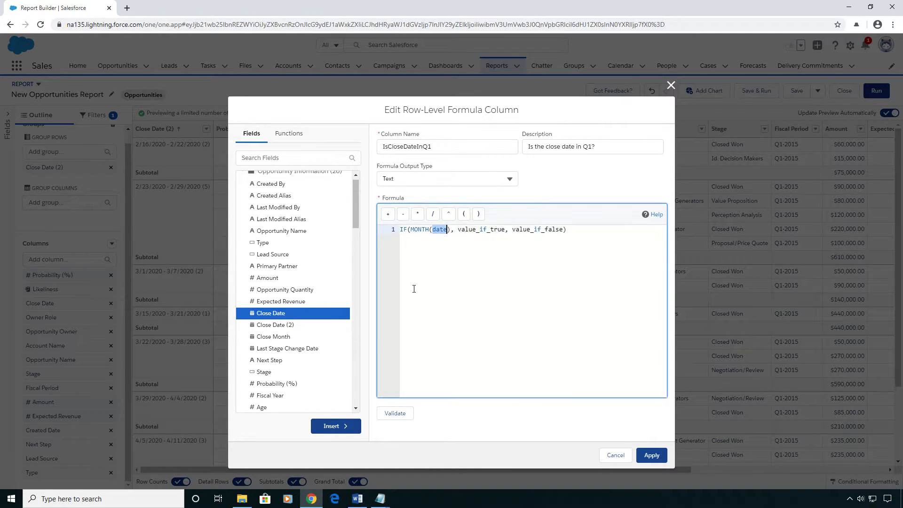
left_click(335, 426)
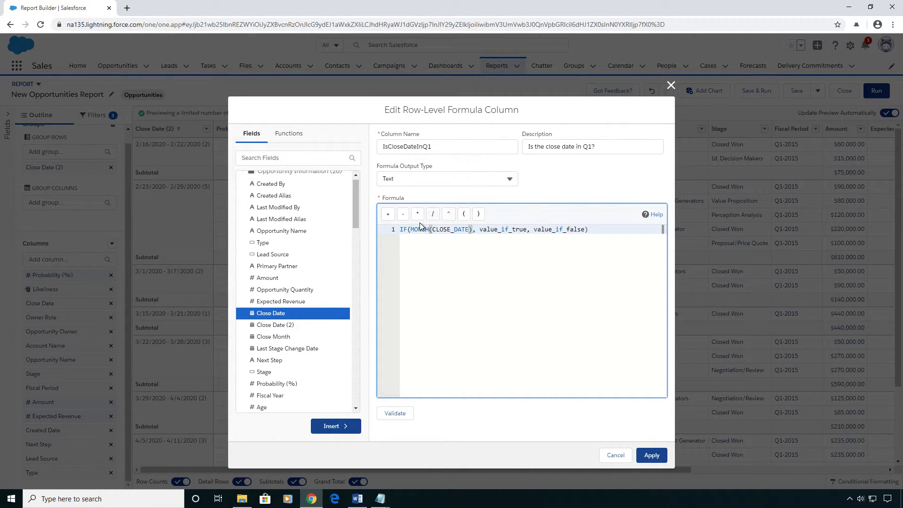
- Complete the logical test with <= 3 and set the IF's value_if_true to "Yes"
left_click(477, 230)
type("<= 3")
double_click(536, 230)
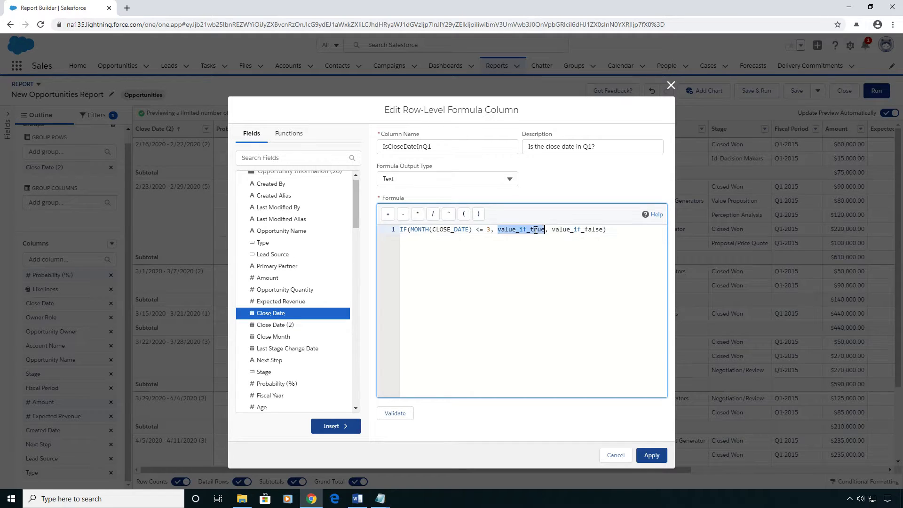
type("\"yES")
key("BackSpace")
key("BackSpace")
key("BackSpace")
type("Yes\"")
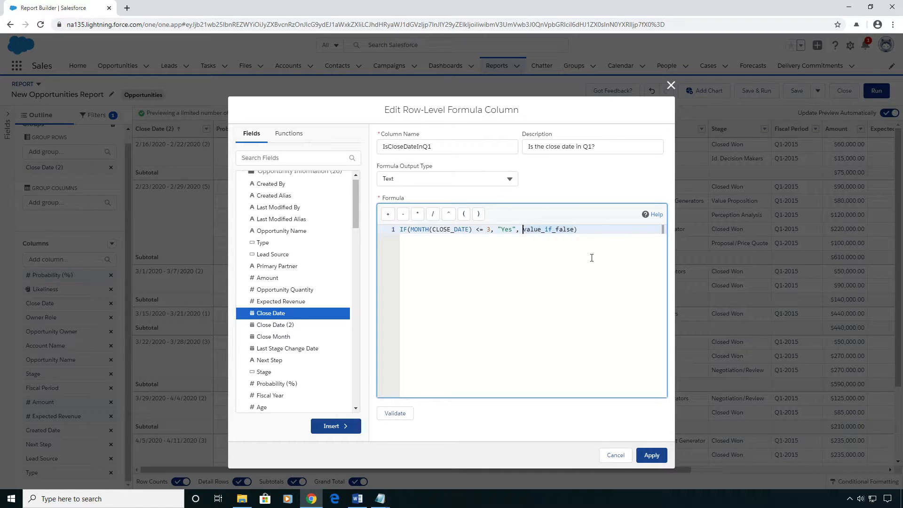
- Set the IF's value_if_false to "No" and apply the formula column
key("shift+Right")
key("shift+Right")
key("shift+Right")
key("shift+Right")
key("shift+Right")
key("shift+Right")
key("shift+Right")
key("shift+Right")
key("shift+Right")
key("shift+Right")
key("shift+Right")
key("shift+Right")
key("shift+Right")
key("shift+Right")
type("\"No\"")
left_click(652, 455)
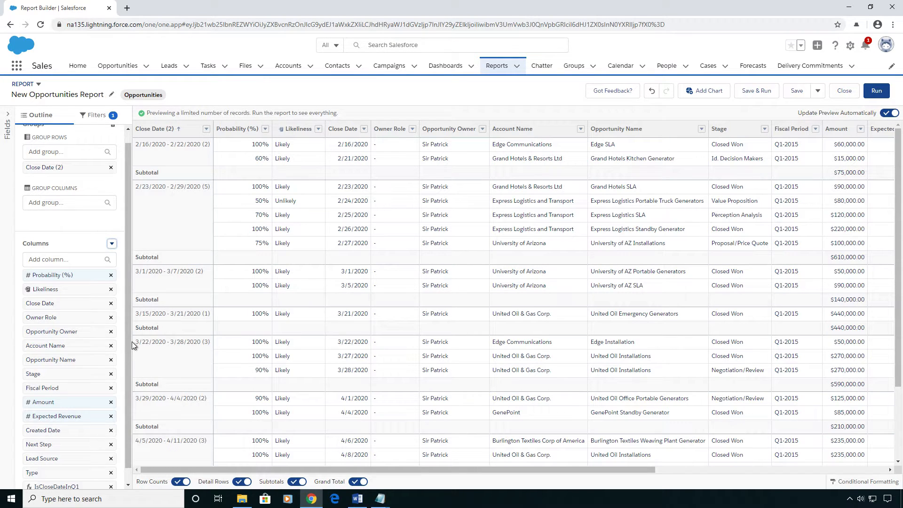
- Move the IsCloseDateInQ1 column up to sit right after Close Date
scroll(85, 376, "down", 2)
left_click_drag(73, 473, 63, 304)
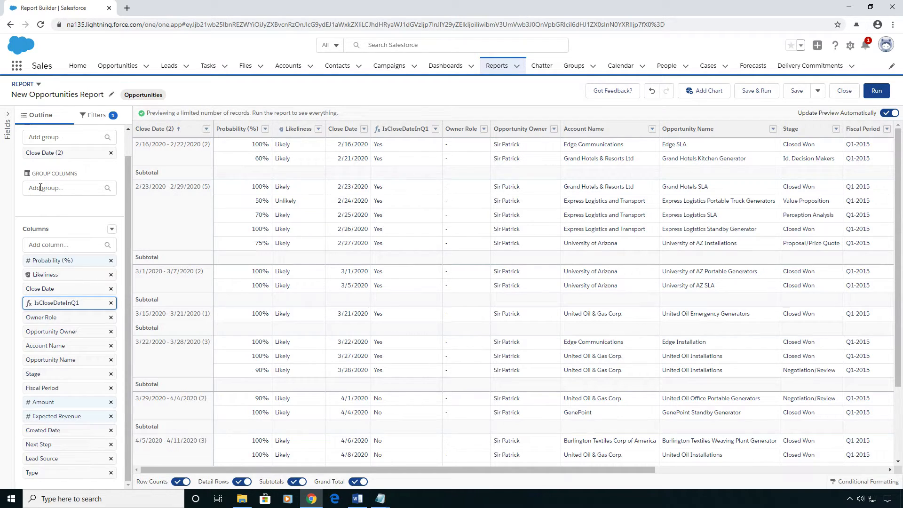
left_click(55, 203)
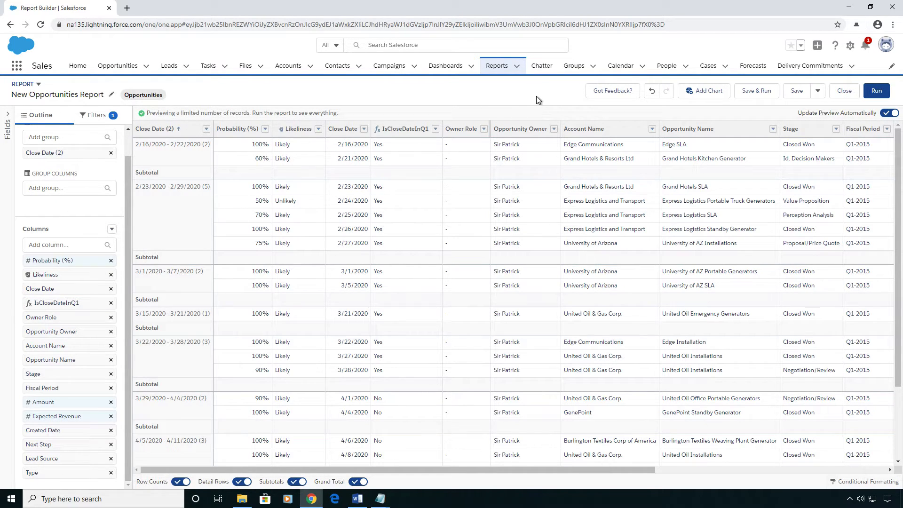
- Add a chart to the report and display it as a column chart
left_click(696, 95)
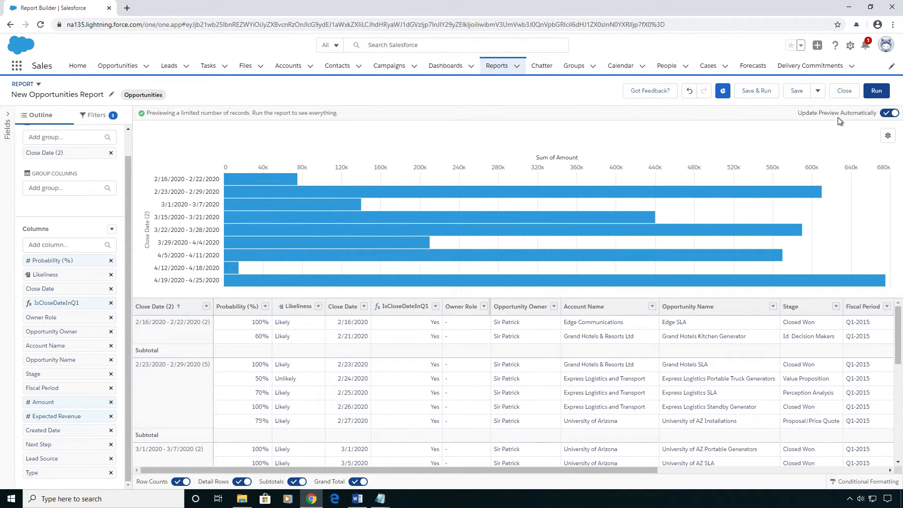
left_click(888, 137)
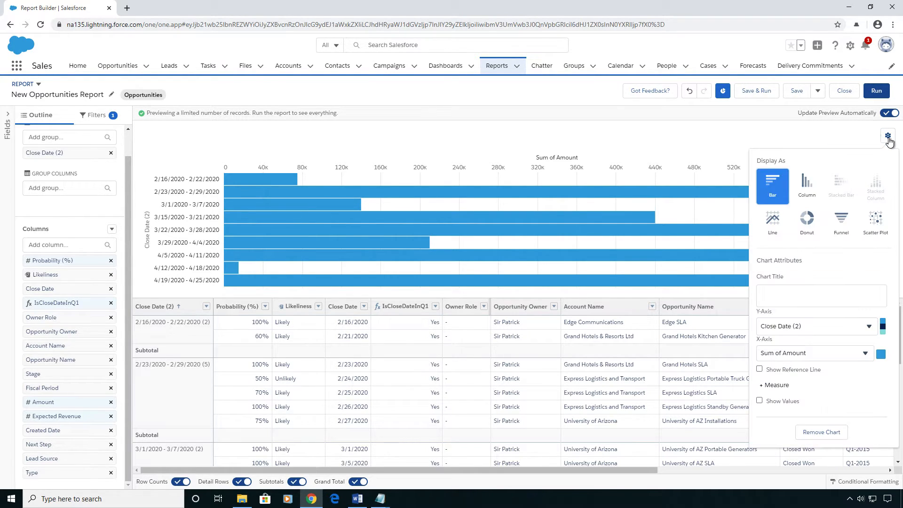
left_click(813, 188)
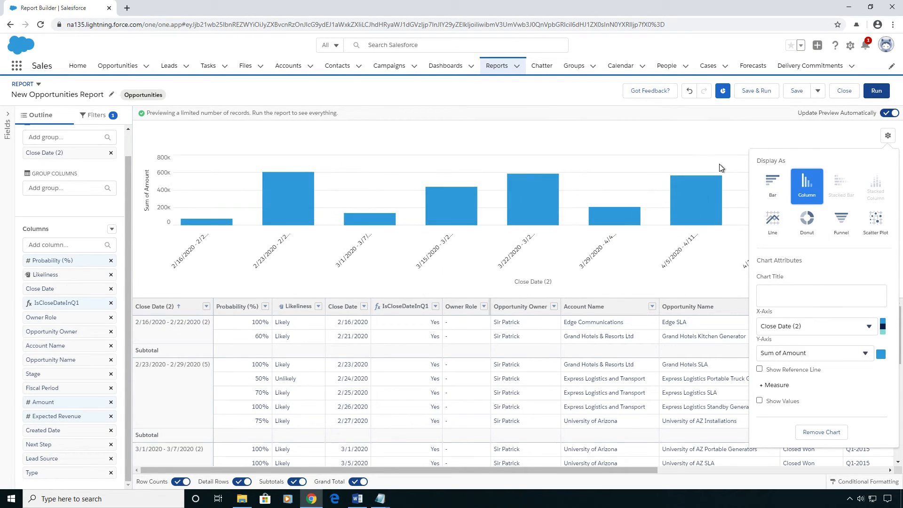
left_click(671, 138)
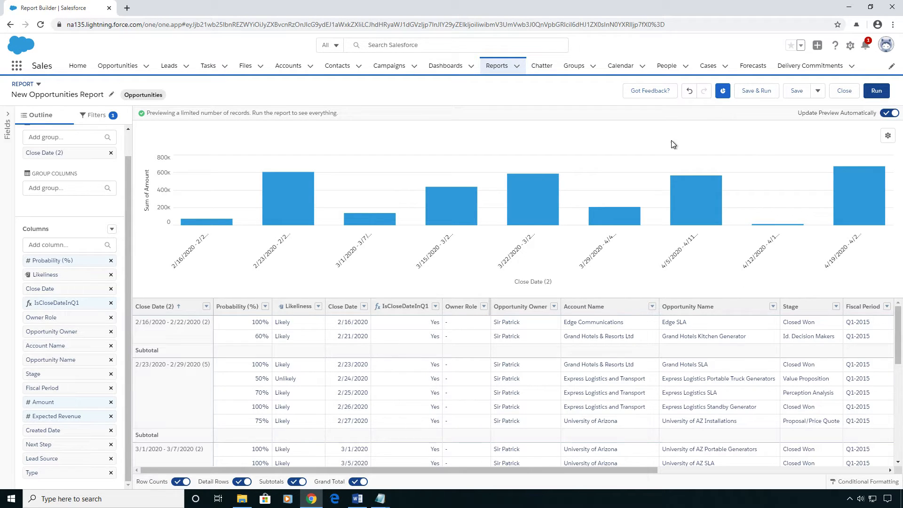
left_click(887, 135)
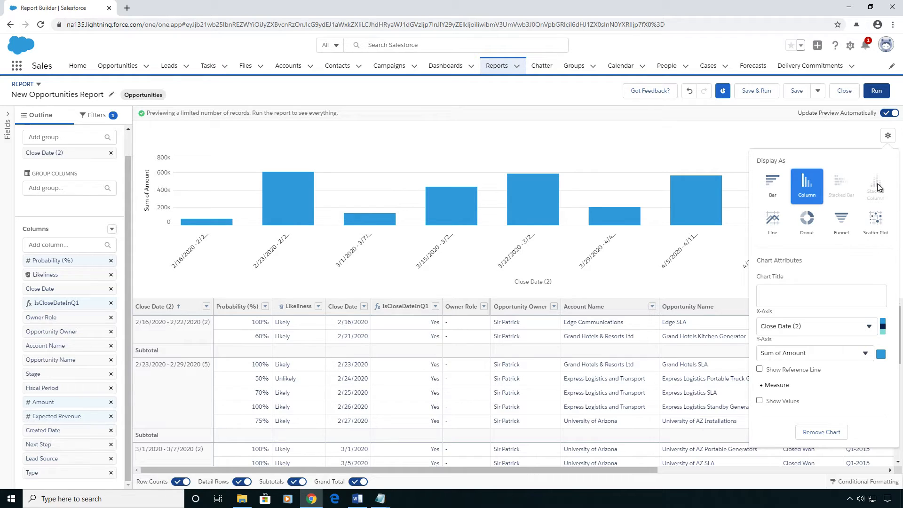
left_click(400, 132)
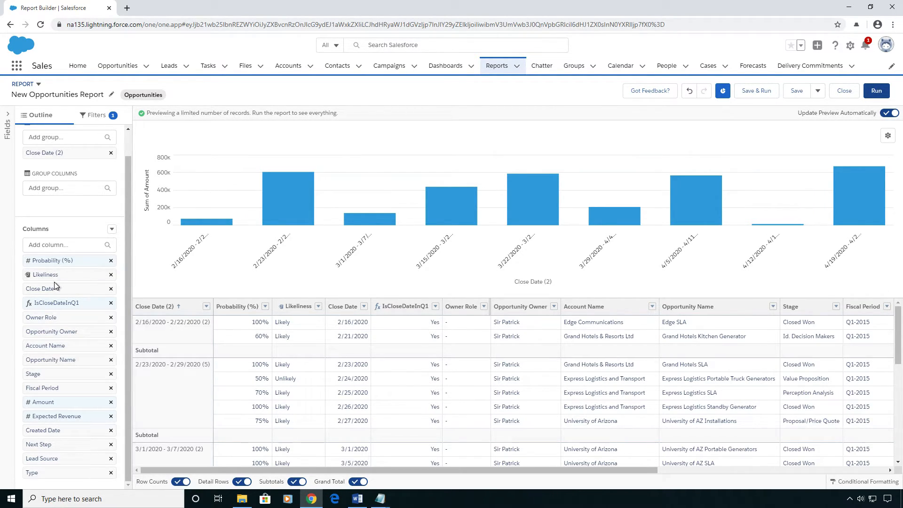
- Group rows by Likeliness and change the chart to a stacked column chart
left_click_drag(56, 274, 68, 189)
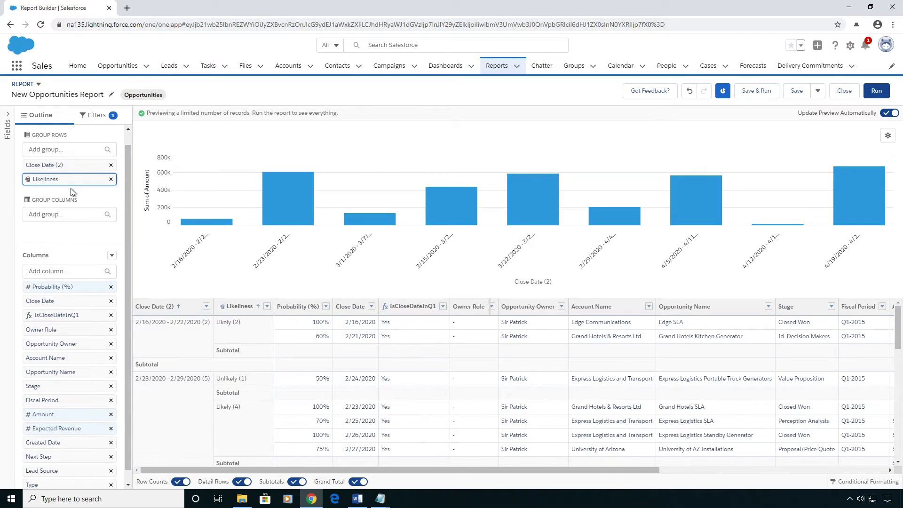
left_click(888, 137)
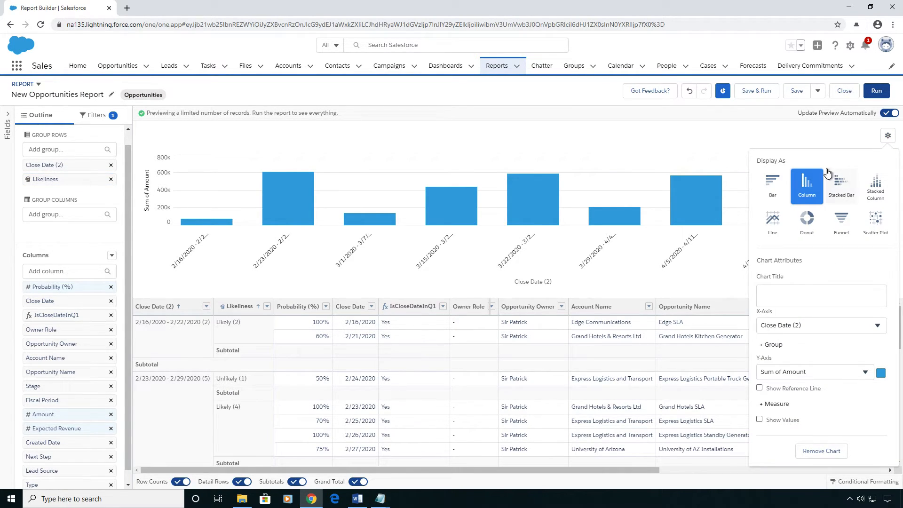
left_click(876, 188)
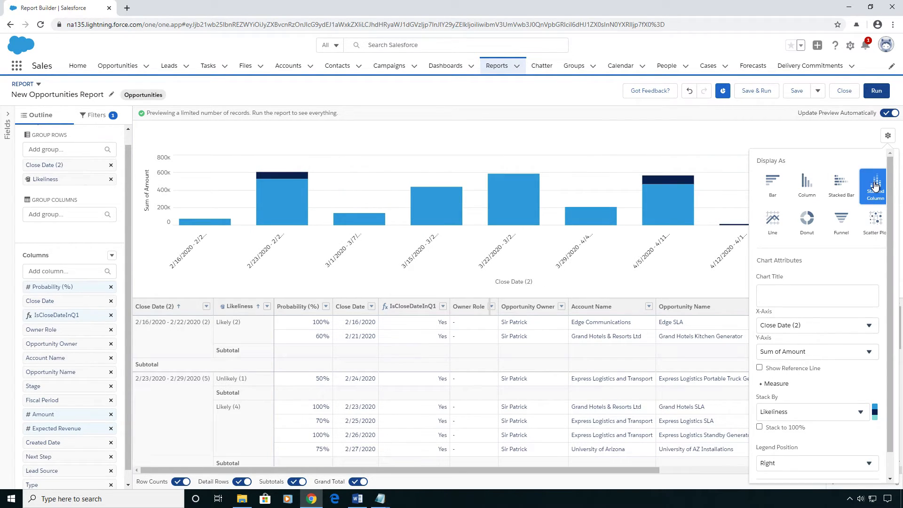
left_click(699, 129)
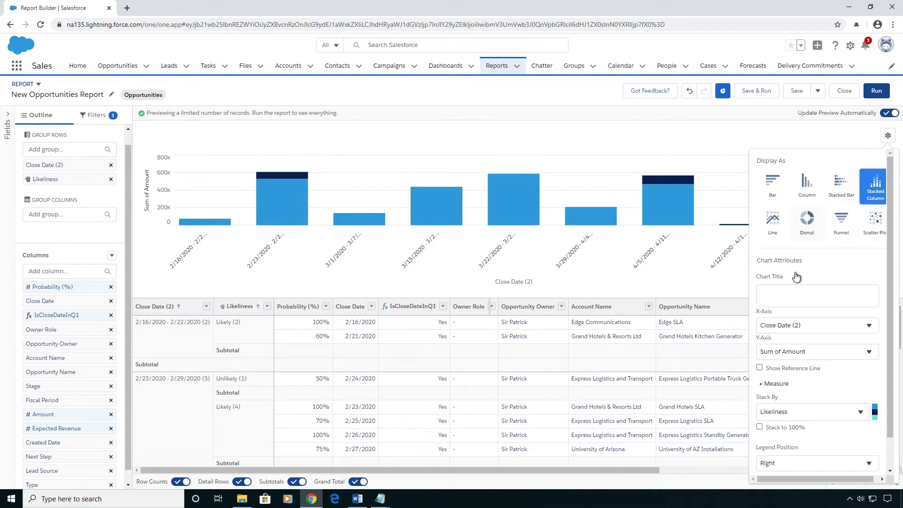
left_click(578, 133)
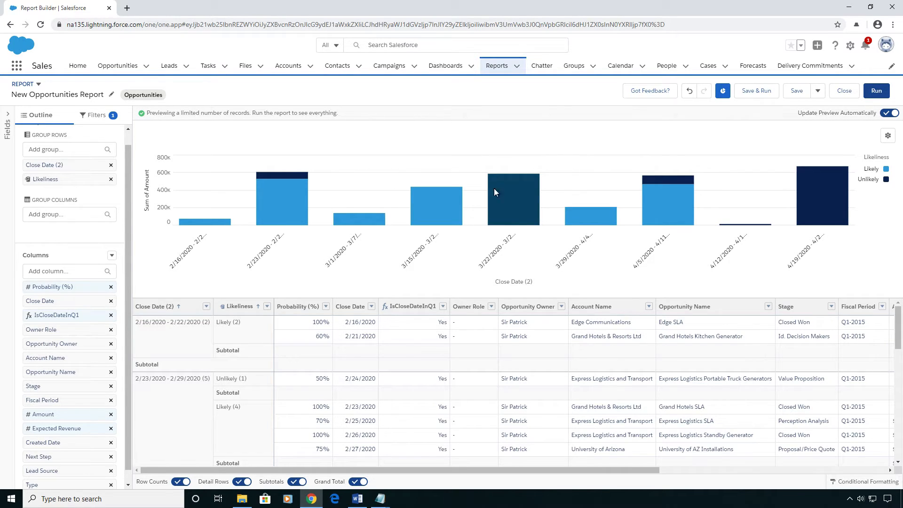
- Start saving the report and name it "My Demo Report (Beginner)"
mouse_move(528, 187)
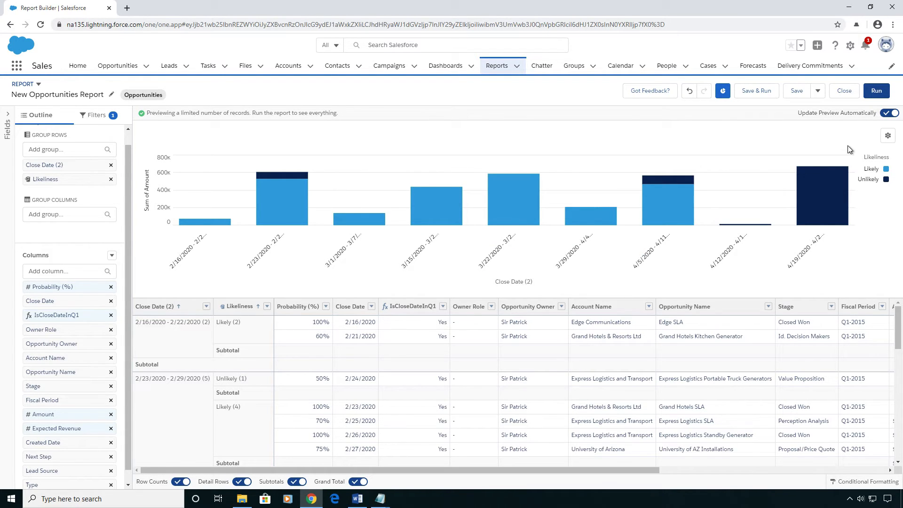
left_click(798, 91)
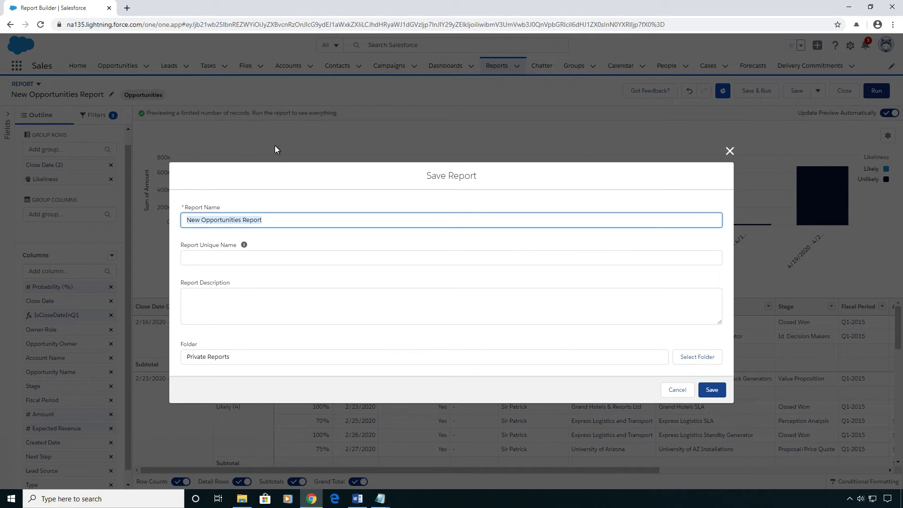
type("My Demo ")
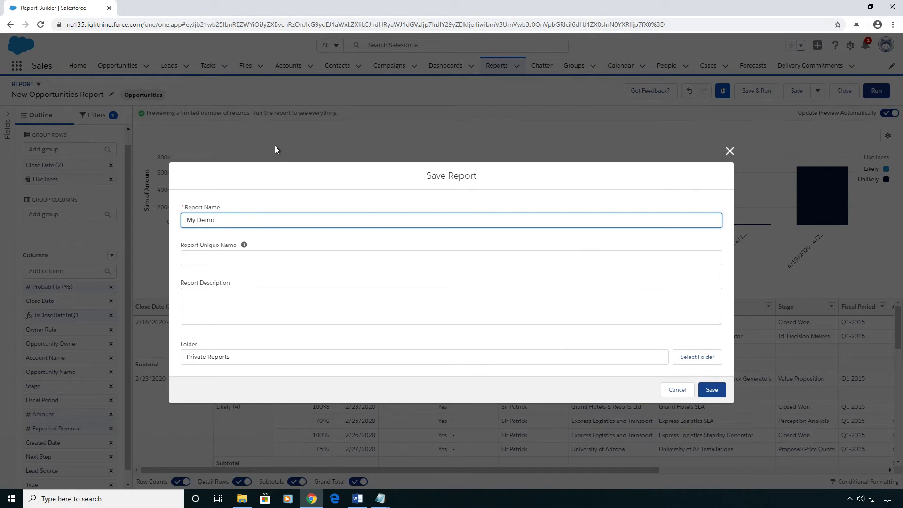
type("Report")
type(" (Begi")
type("inner")
key("BackSpace")
key("BackSpace")
key("BackSpace")
key("BackSpace")
key("BackSpace")
type("ner)")
right_click(246, 220)
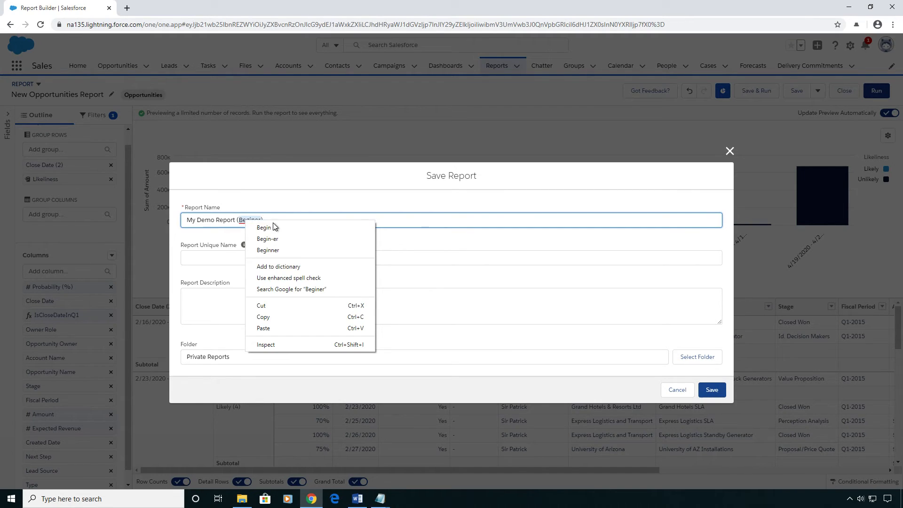
left_click(273, 248)
left_click(350, 257)
- Save the report and then save and run it
left_click(373, 306)
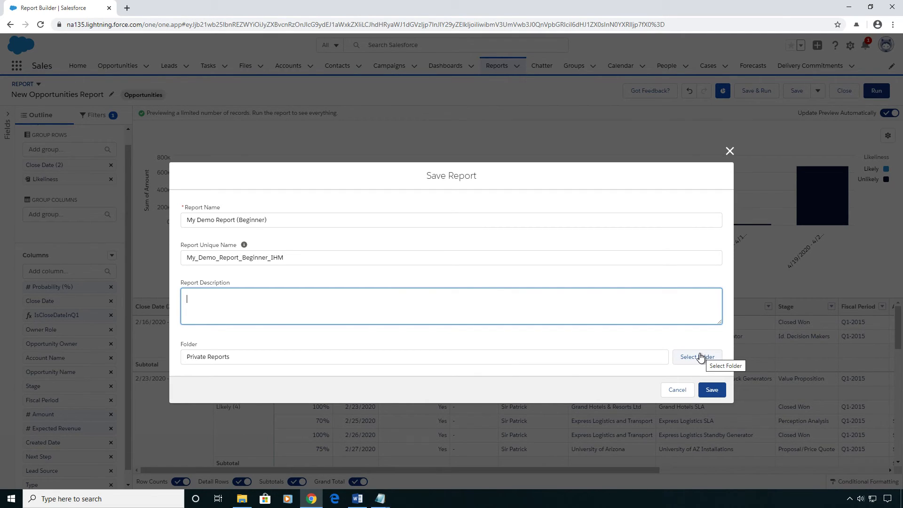
left_click(718, 391)
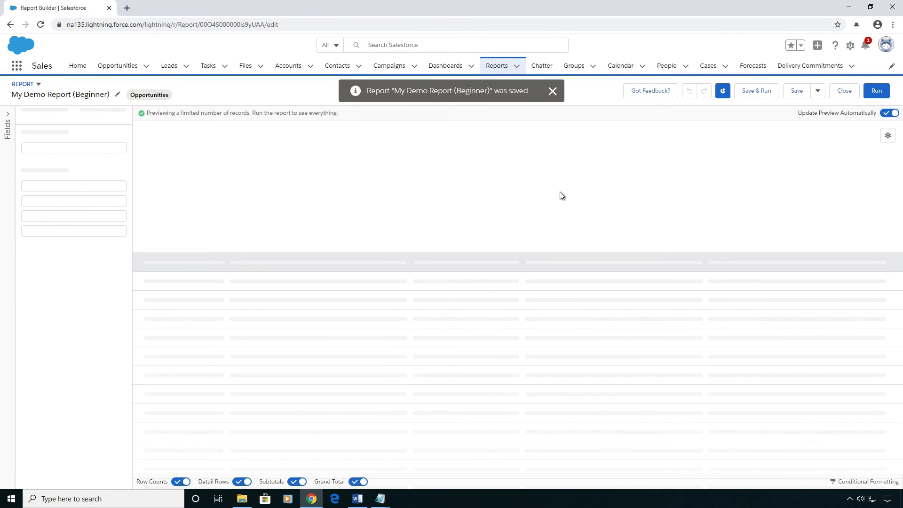
left_click(747, 92)
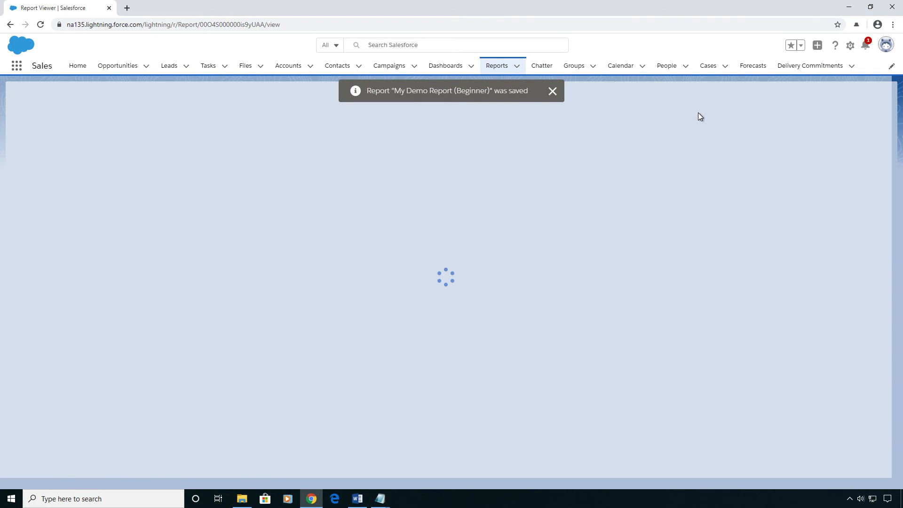